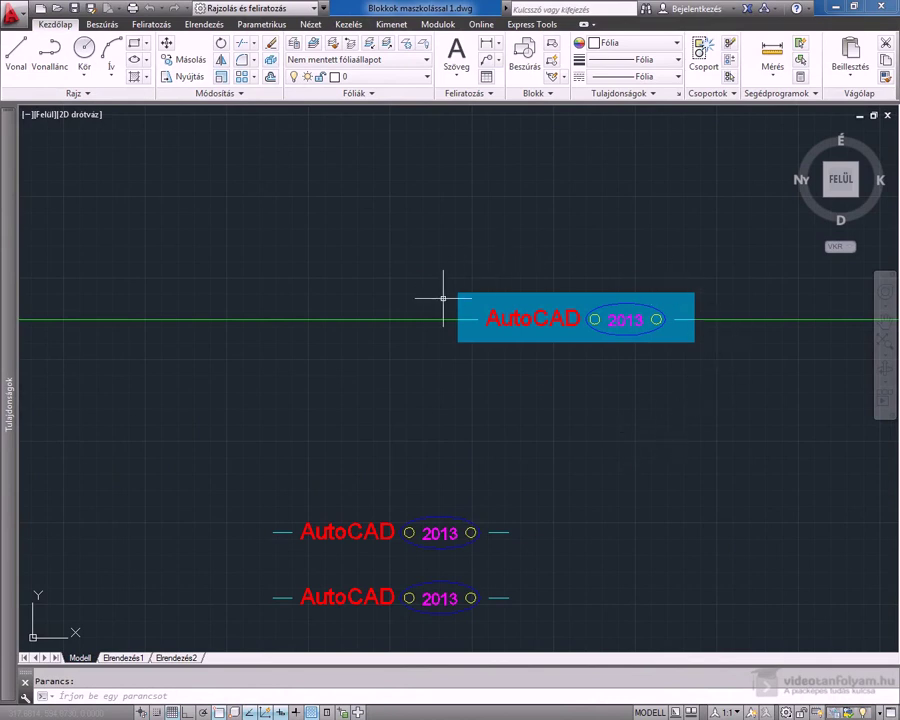
# - In Options, reset the drawing window's interface element colour and apply the settings
pyautogui.click(662, 296)
pyautogui.press('Escape')
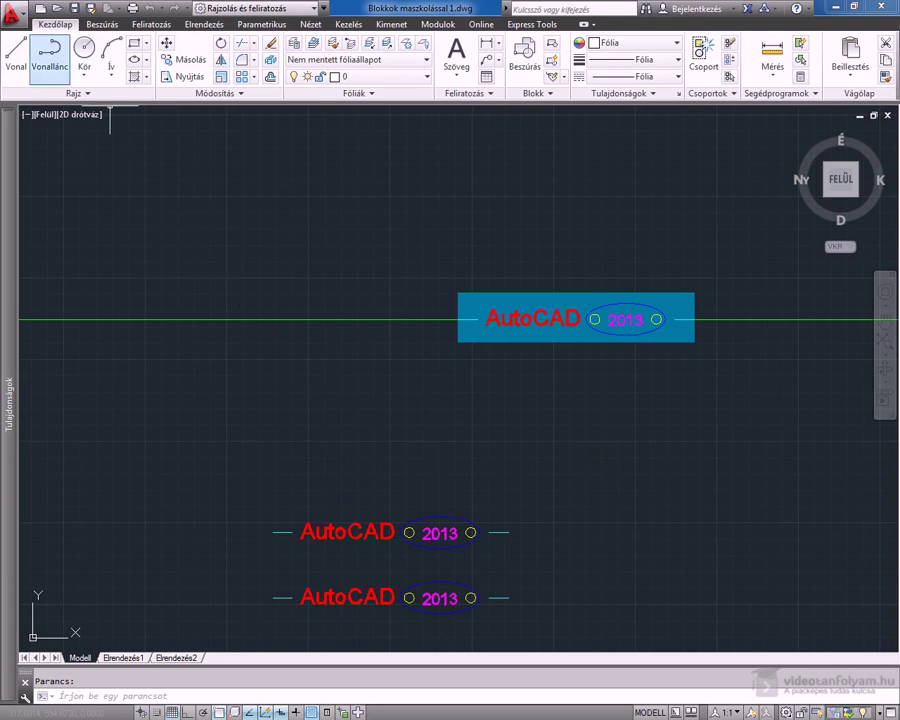
pyautogui.click(14, 13)
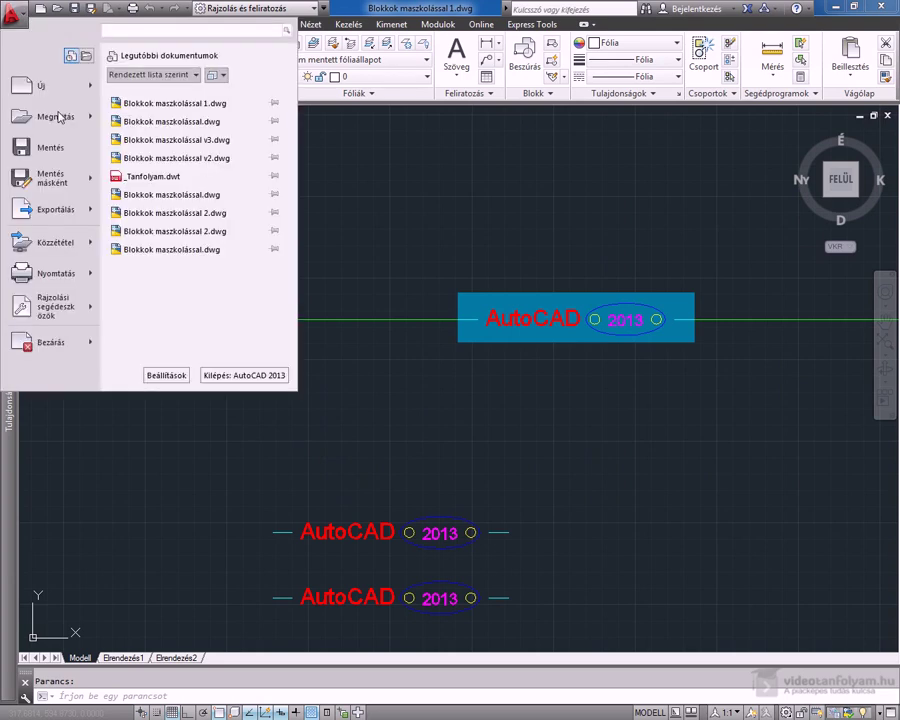
pyautogui.click(172, 374)
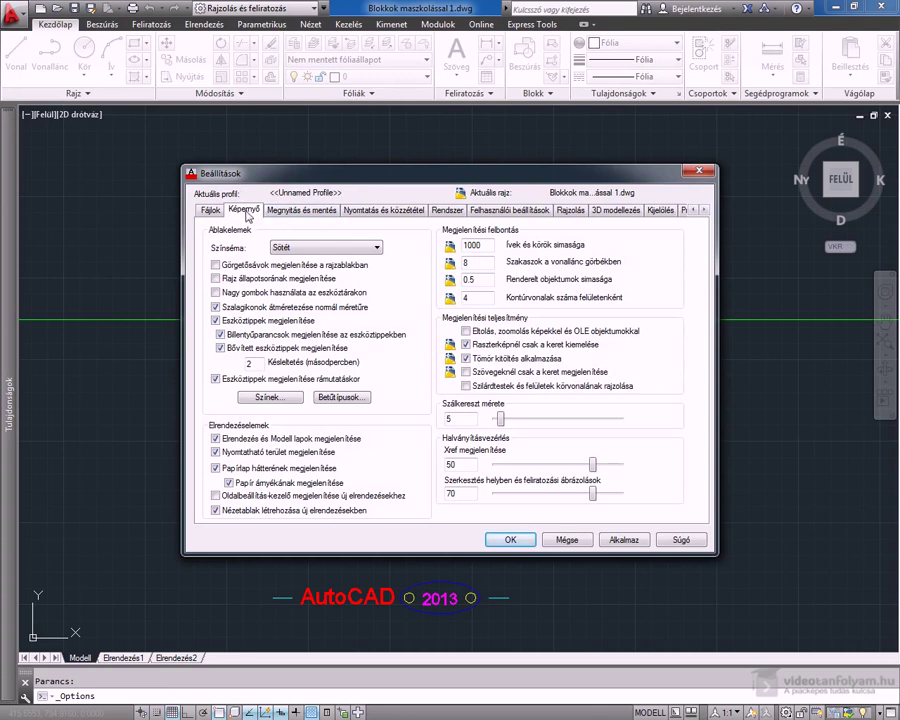
pyautogui.click(266, 397)
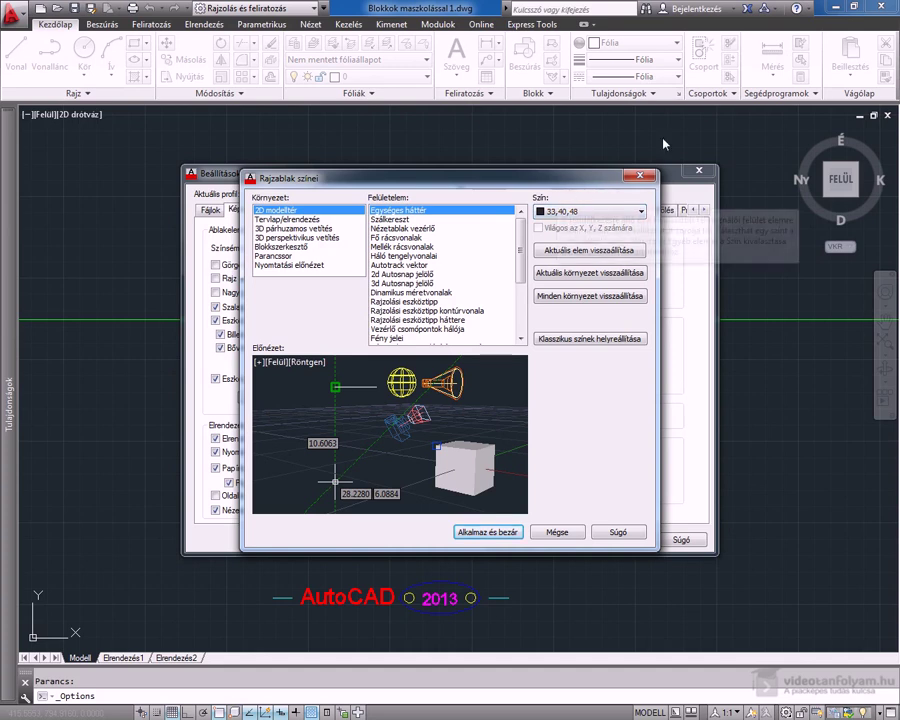
pyautogui.click(588, 250)
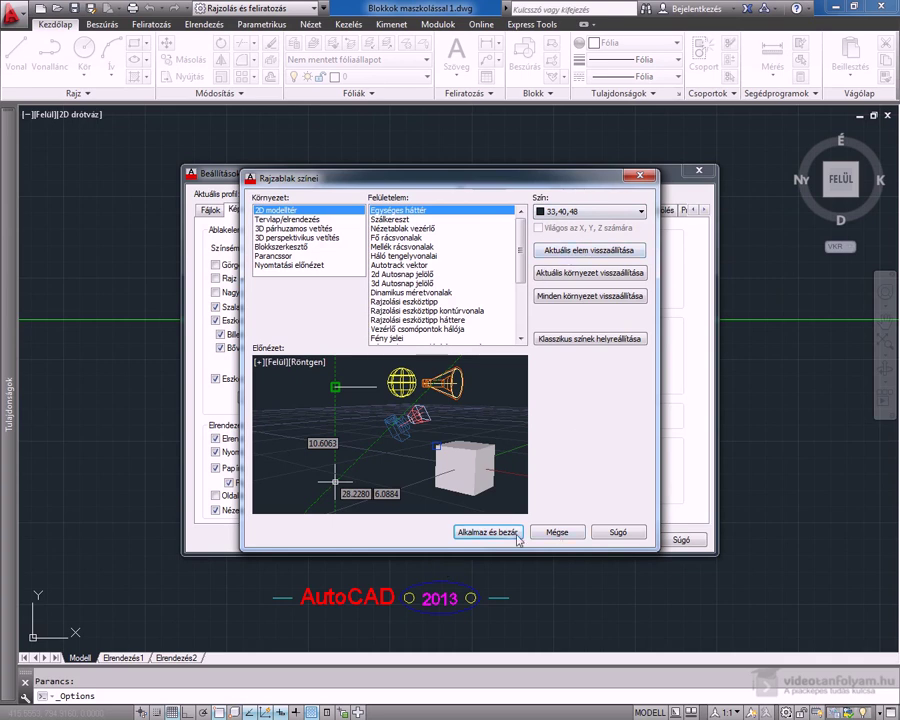
pyautogui.click(514, 535)
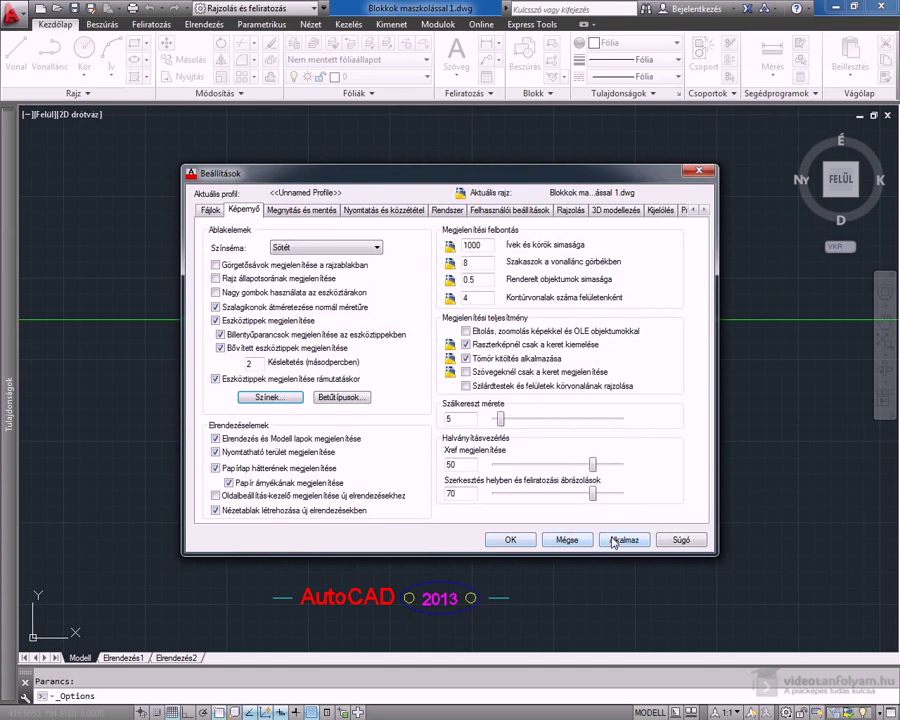
pyautogui.click(613, 542)
pyautogui.click(510, 541)
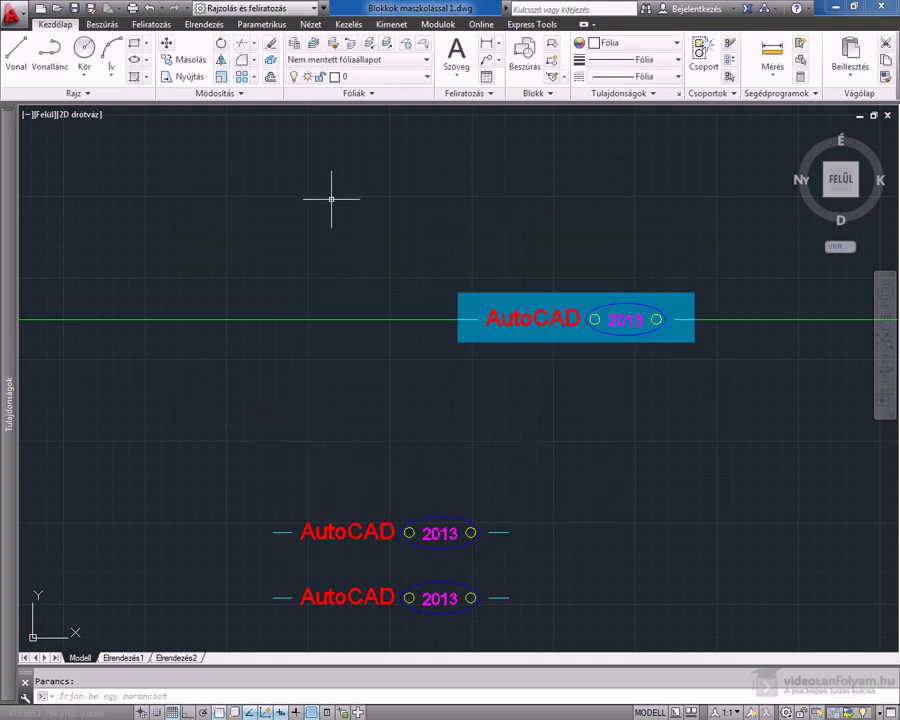
# - Create a new layer Maszk with true colour 33,40,48
pyautogui.click(294, 44)
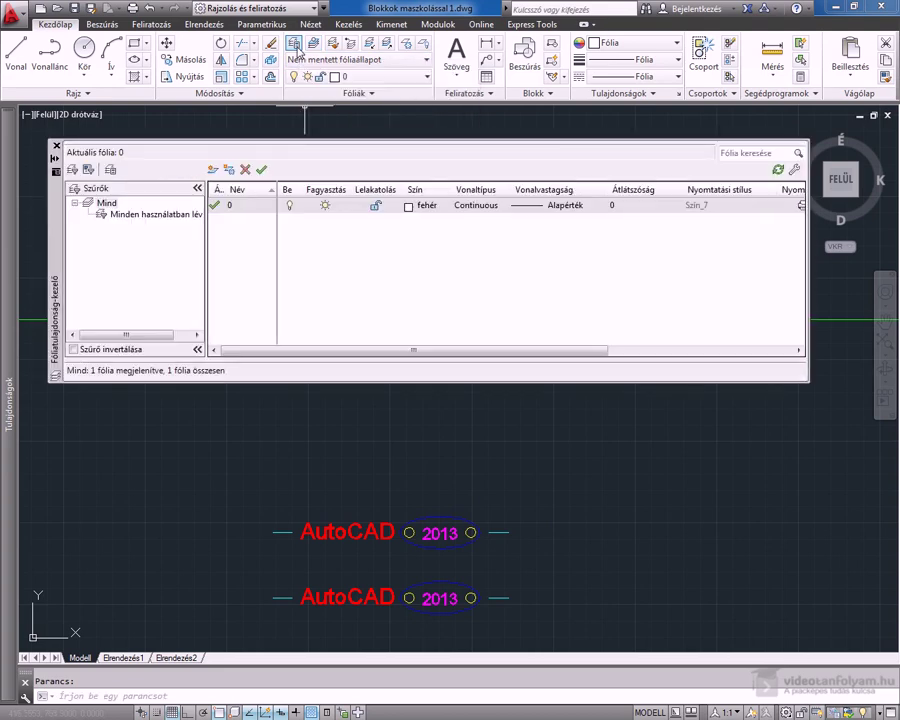
pyautogui.click(213, 170)
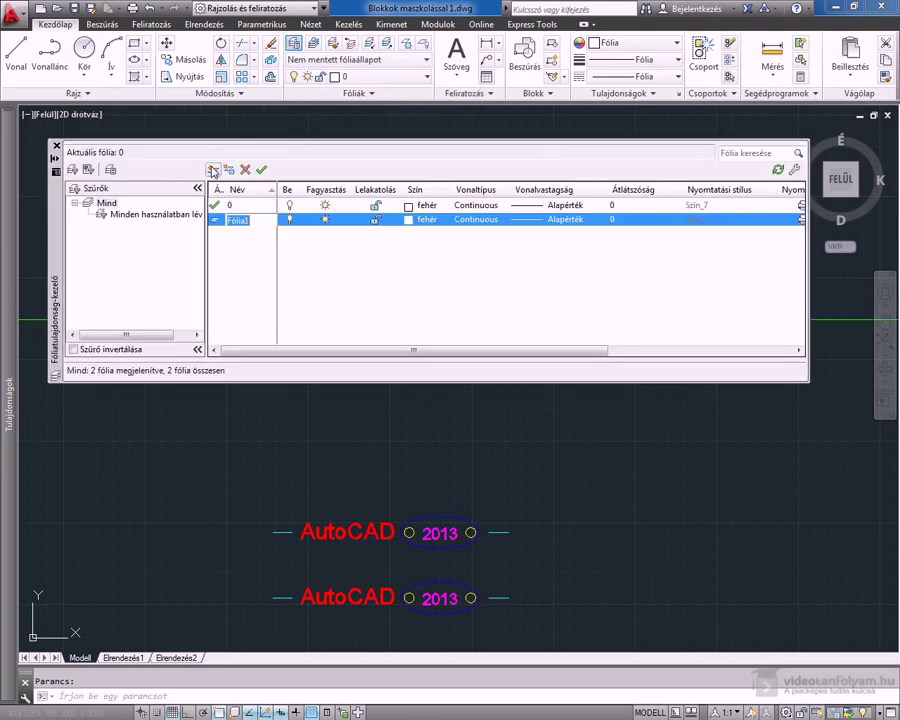
pyautogui.write('Maszk')
pyautogui.press('Return')
pyautogui.press('Return')
pyautogui.click(408, 220)
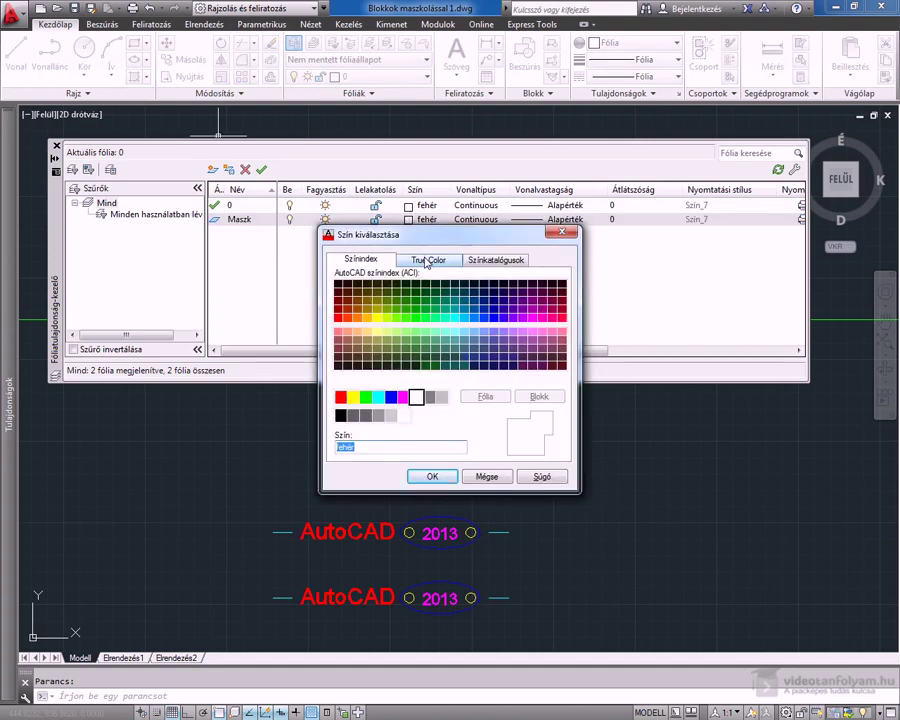
pyautogui.click(429, 261)
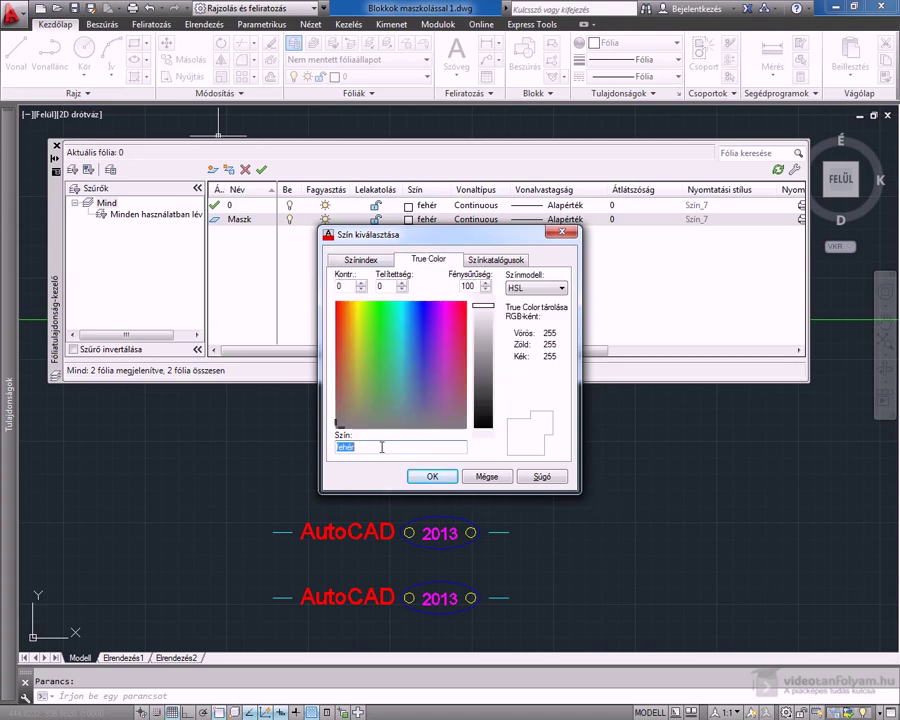
pyautogui.moveTo(400, 447)
pyautogui.write('33,40,48')
pyautogui.click(433, 476)
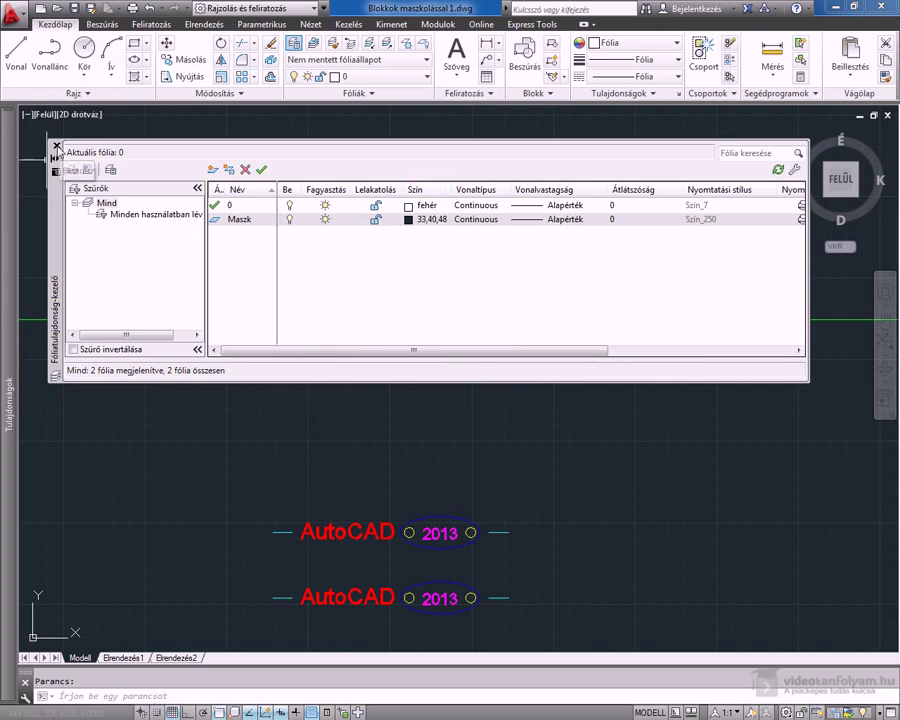
pyautogui.click(56, 145)
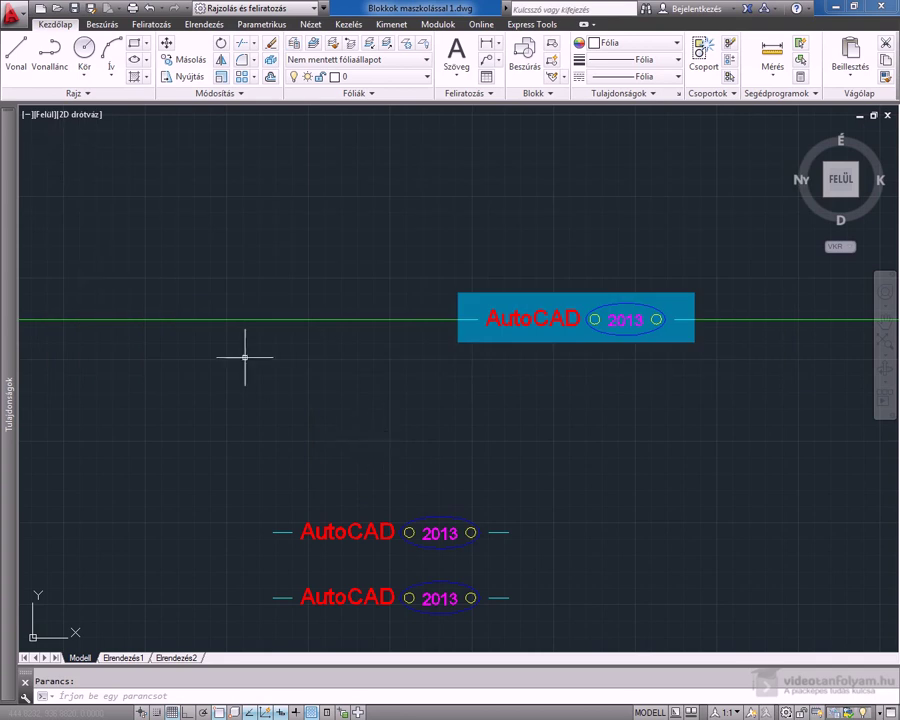
# - Draw an axis-end ellipse from the left to the right line end, enclosing the upper logo
pyautogui.scroll(4, 374, 598)
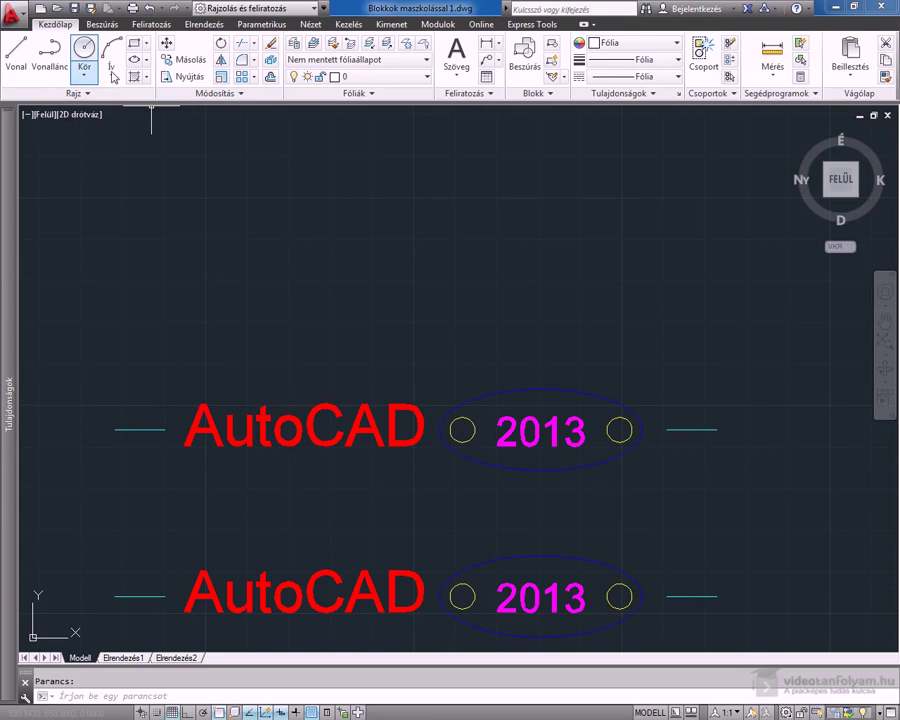
pyautogui.click(146, 60)
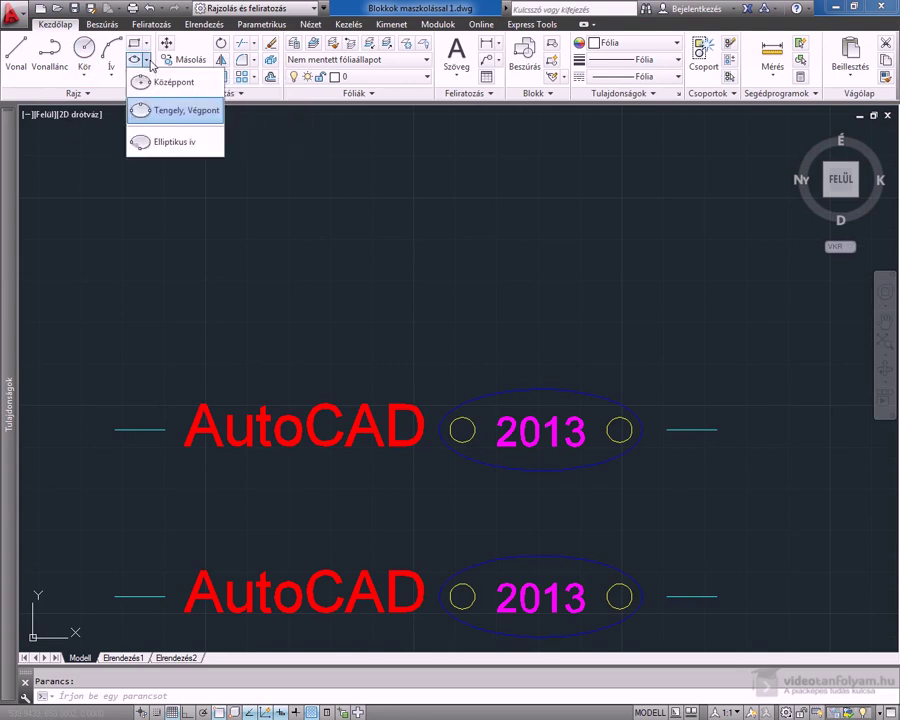
pyautogui.click(168, 113)
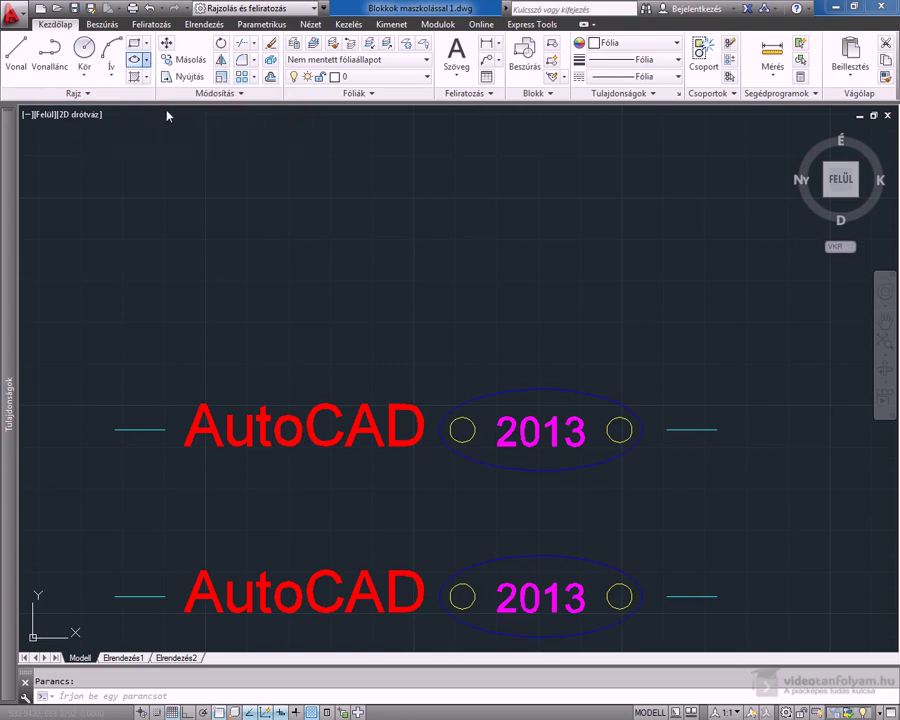
pyautogui.click(115, 430)
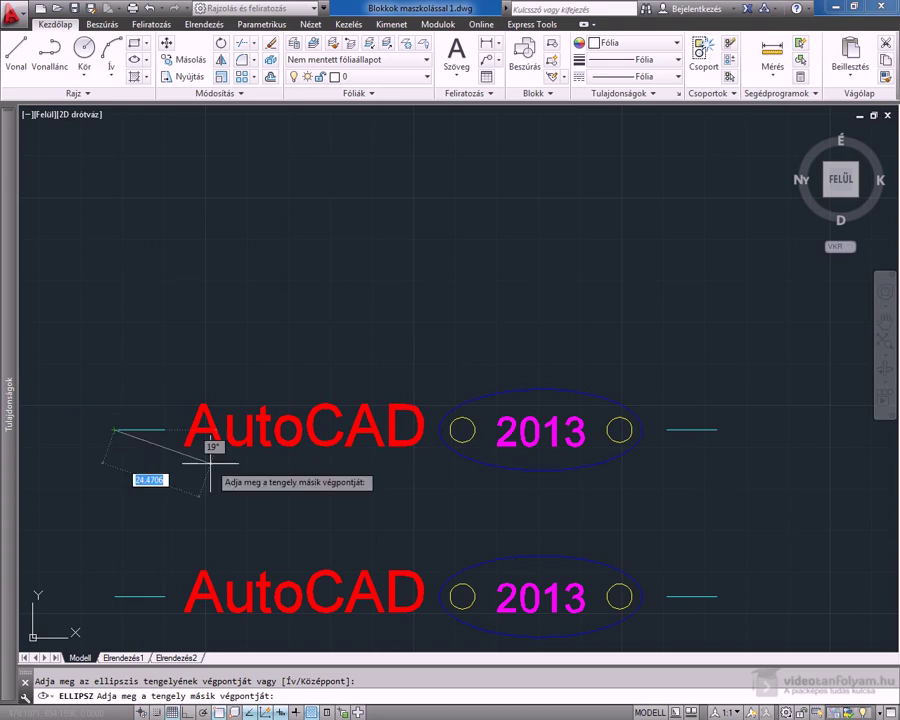
pyautogui.click(716, 430)
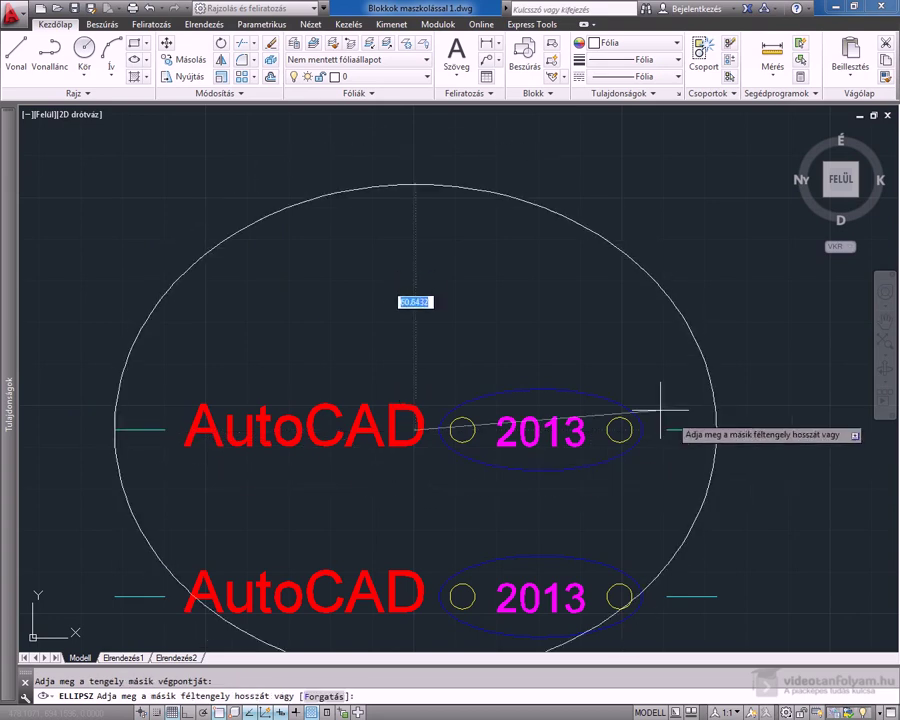
pyautogui.click(391, 367)
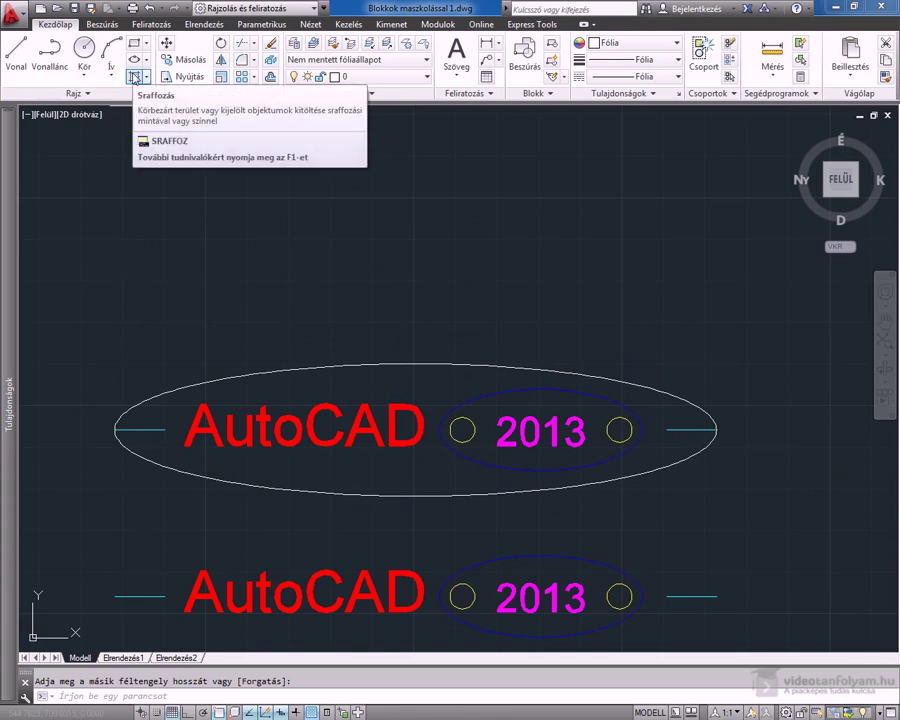
# - Hatch the ellipse interior with the SOLID pattern, island detection set to Ignore
pyautogui.click(133, 77)
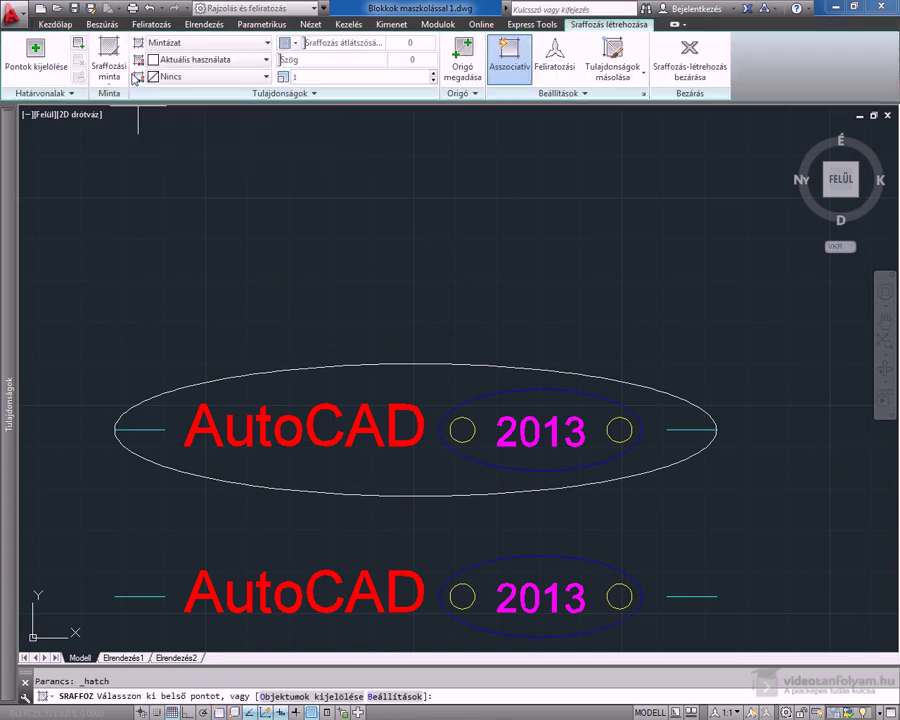
pyautogui.click(363, 367)
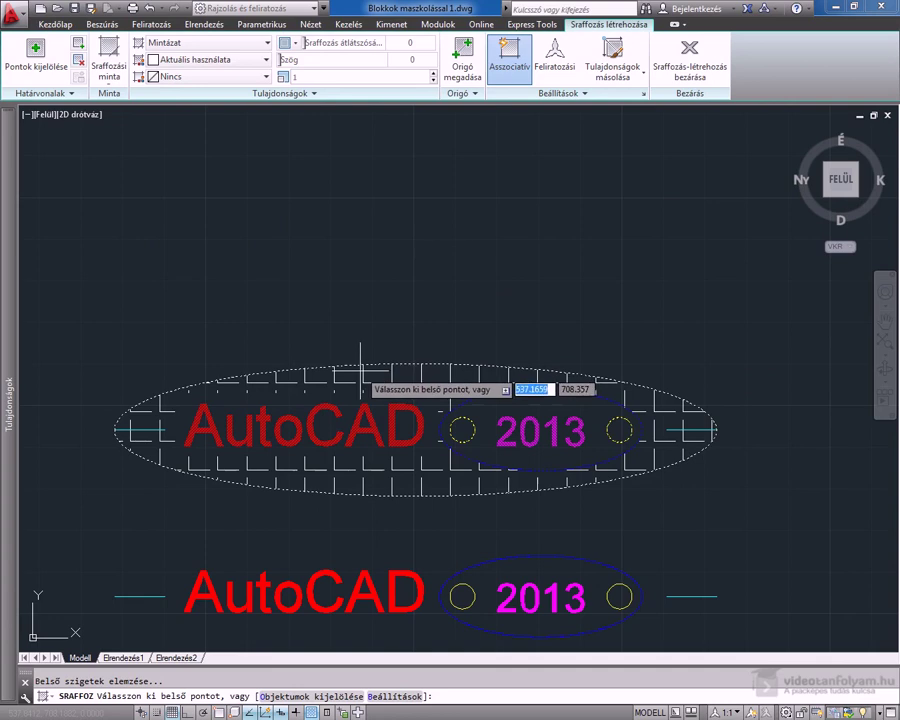
pyautogui.click(112, 72)
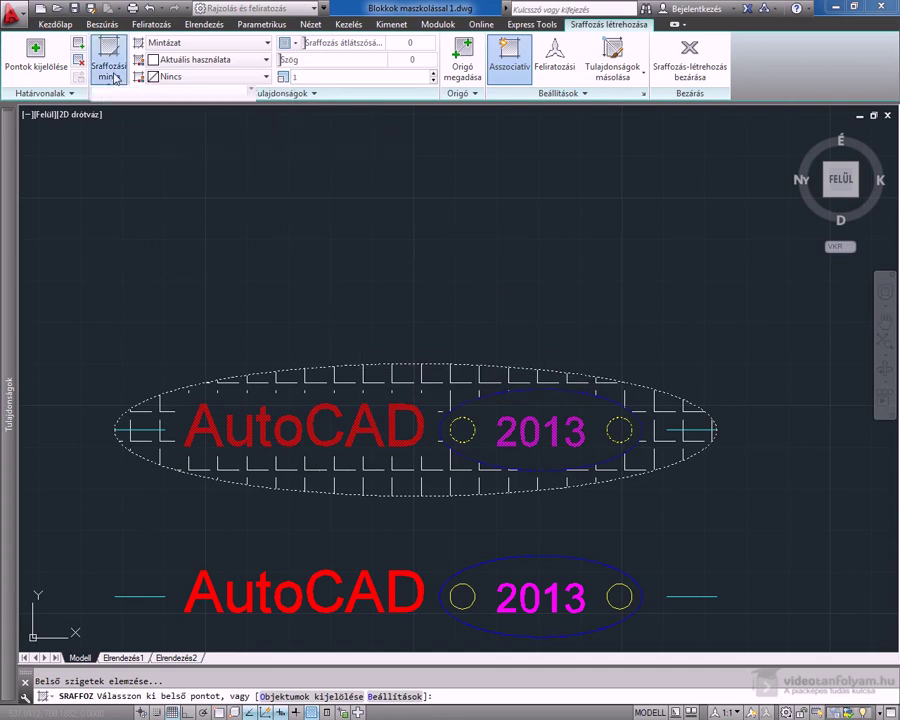
pyautogui.click(118, 104)
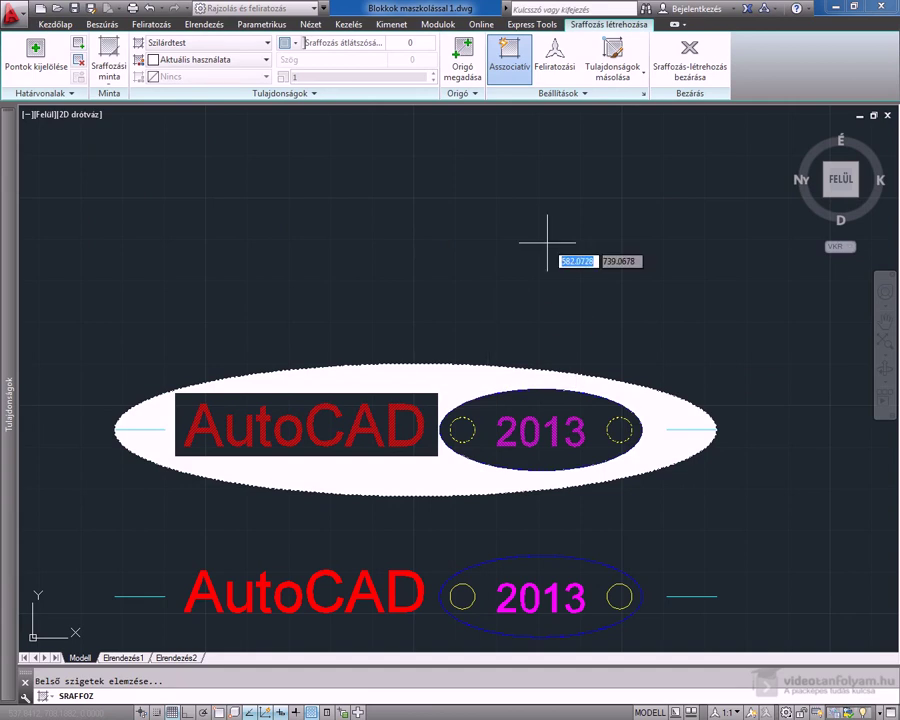
pyautogui.click(587, 95)
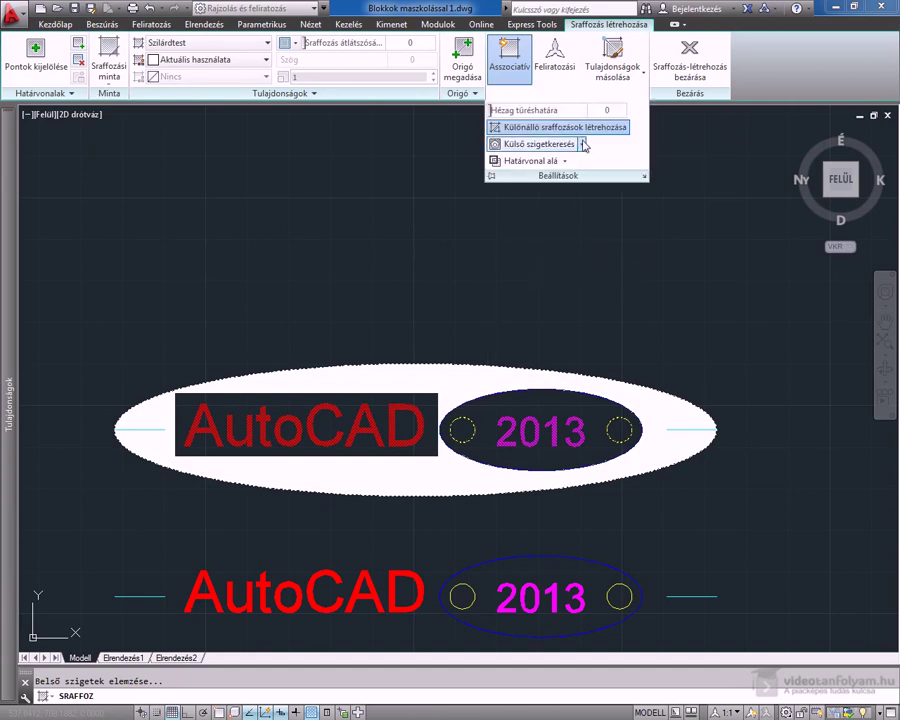
pyautogui.click(582, 144)
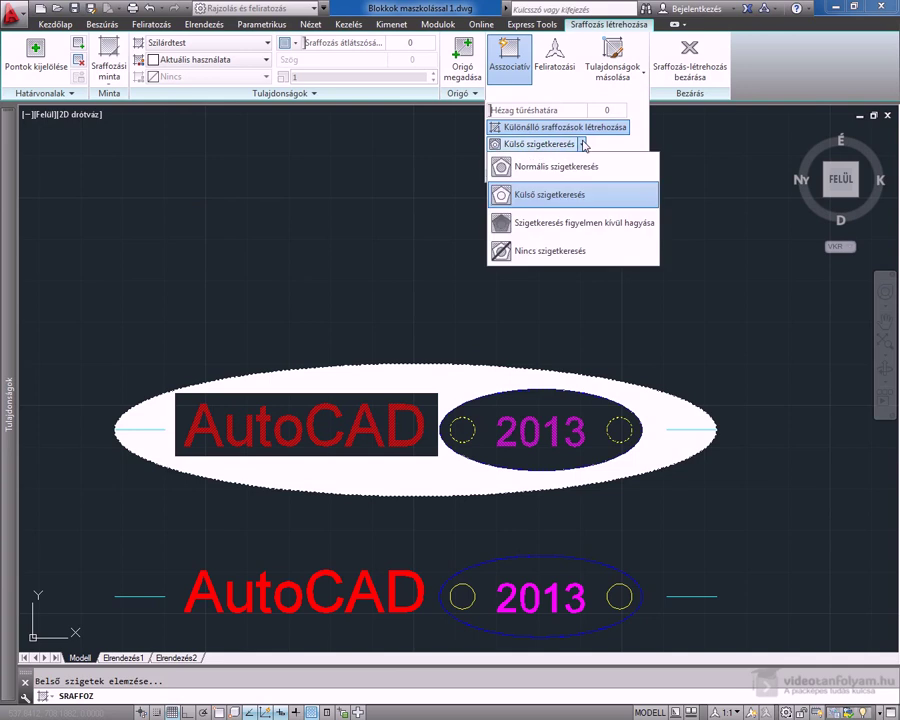
pyautogui.click(601, 226)
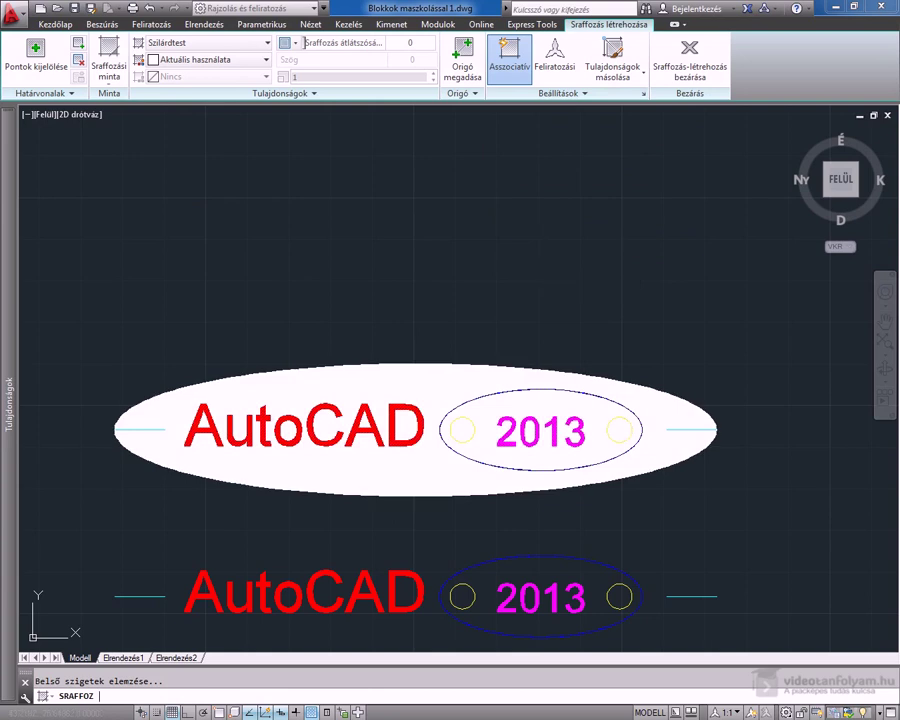
pyautogui.press('Escape')
pyautogui.click(445, 378)
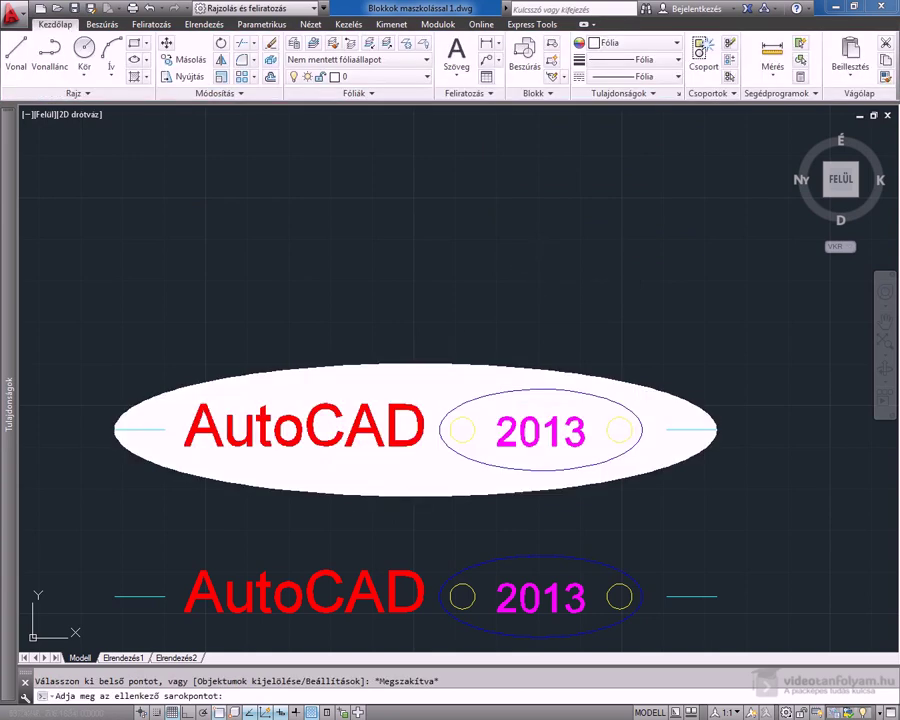
# - Send the ellipse's solid hatch to the back, behind the logo
pyautogui.rightClick(497, 202)
pyautogui.moveTo(562, 451)
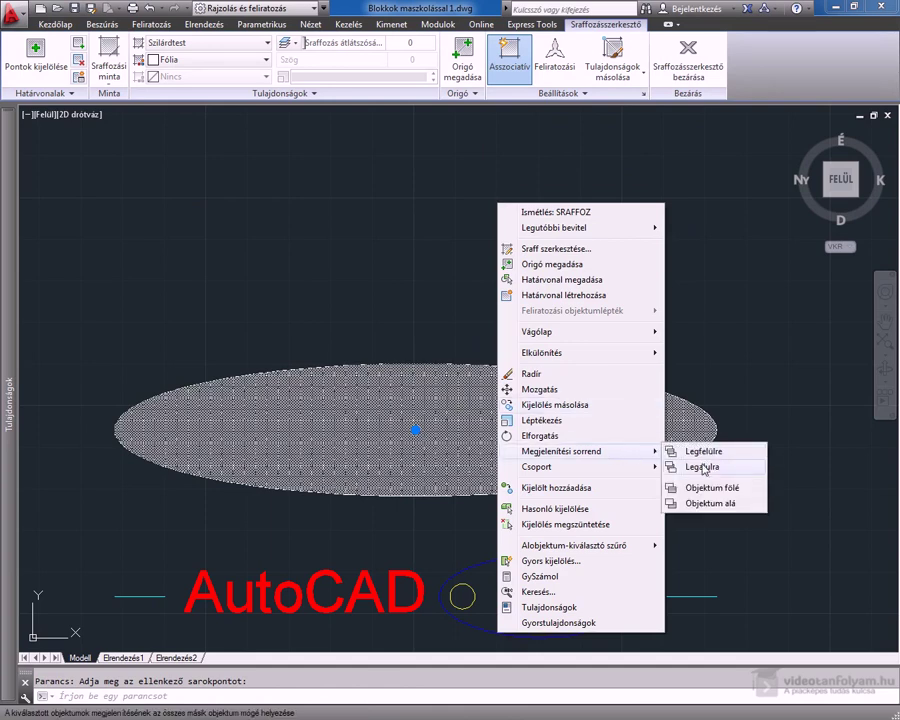
pyautogui.click(704, 467)
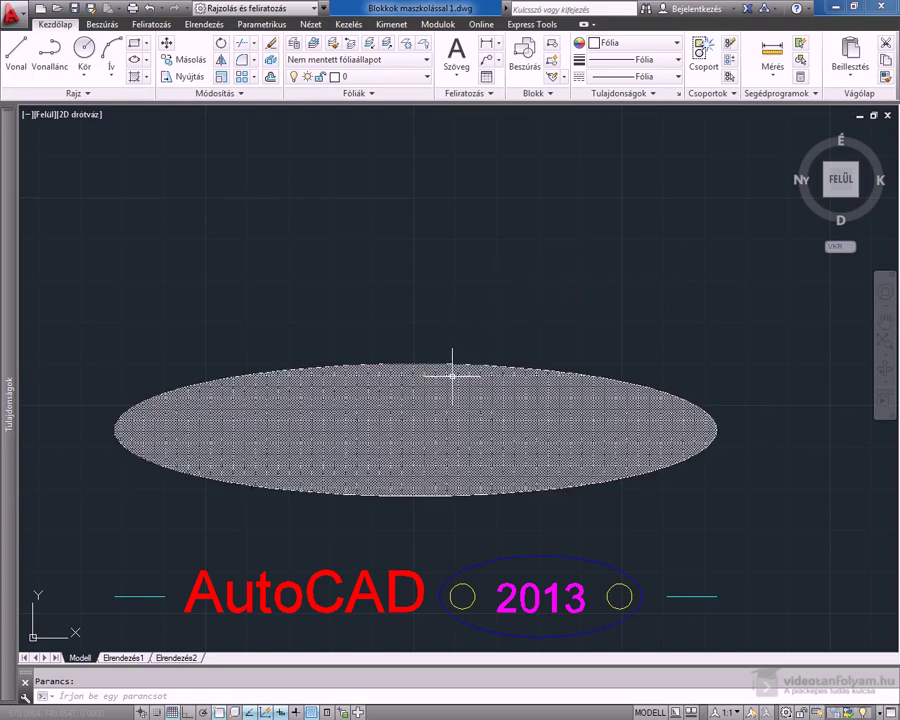
pyautogui.click(452, 376)
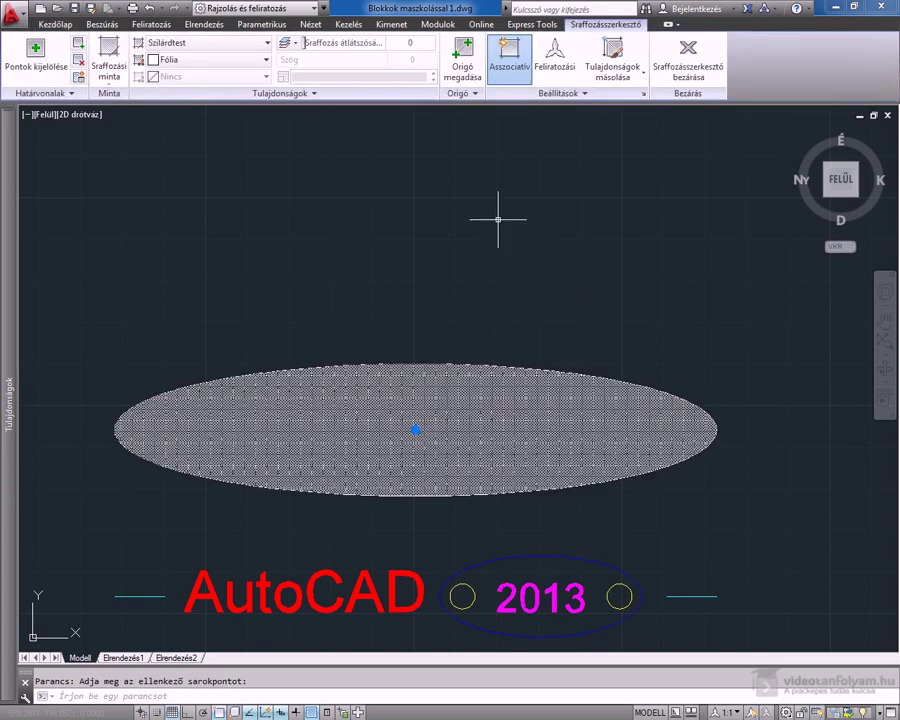
# - Move the hatch onto the Maszk layer using Quick Properties
pyautogui.rightClick(446, 166)
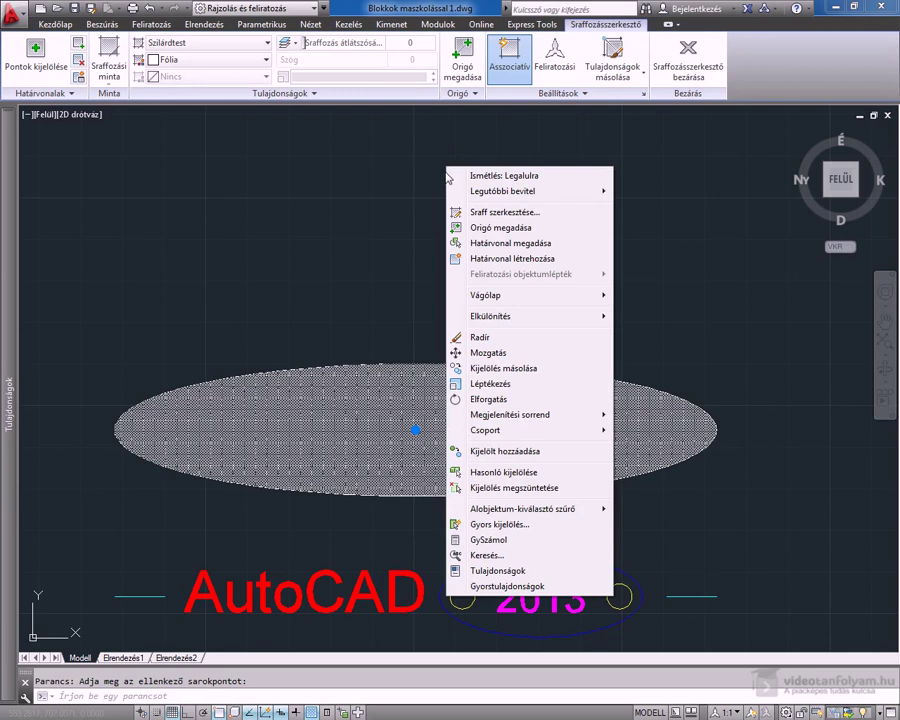
pyautogui.click(546, 586)
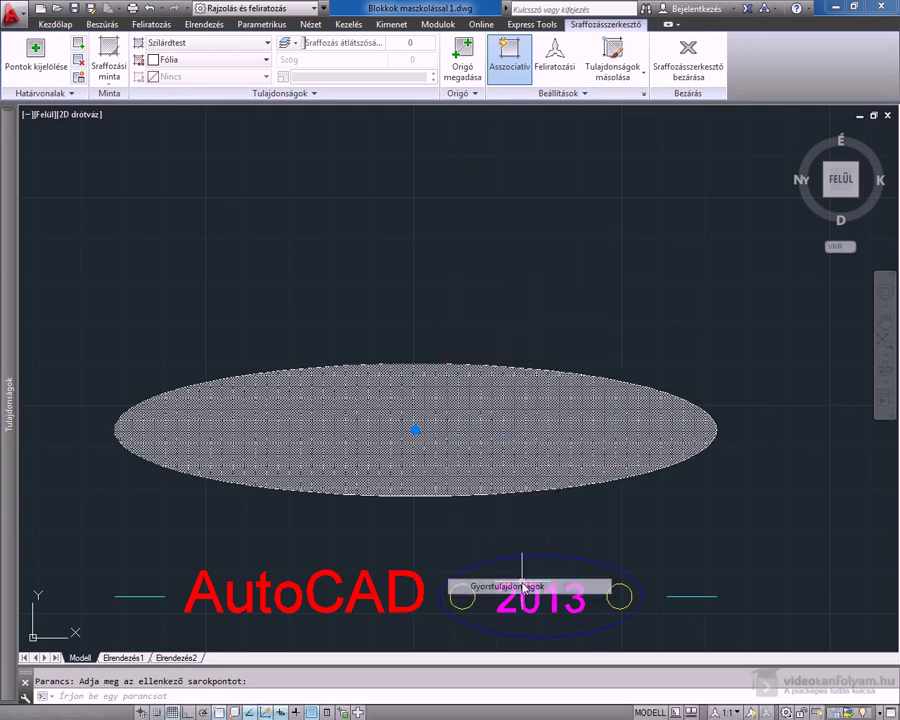
pyautogui.moveTo(556, 426); pyautogui.dragTo(451, 226)
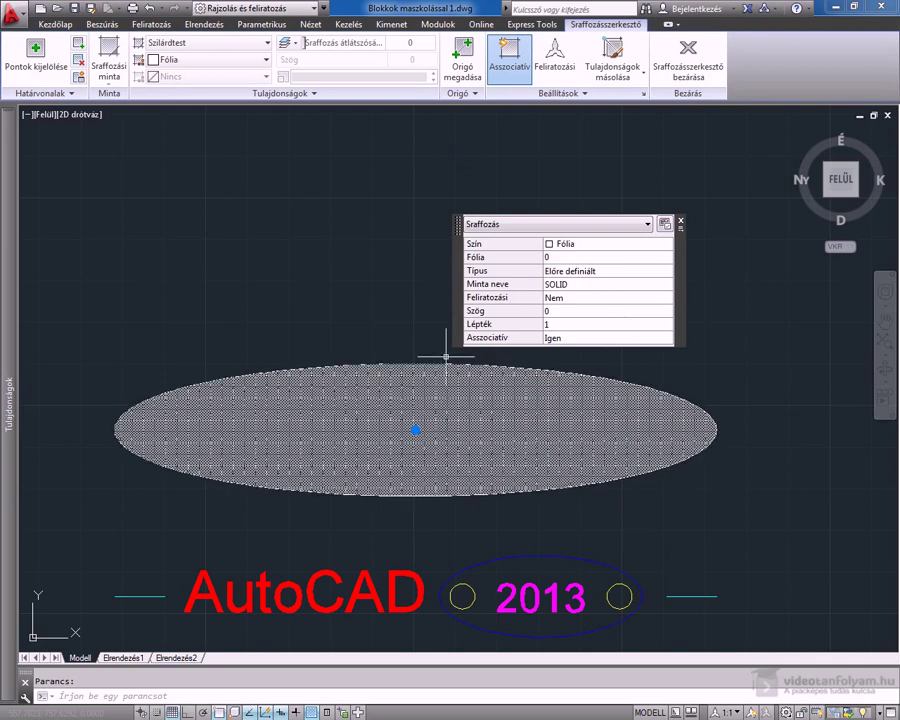
pyautogui.click(669, 262)
pyautogui.click(669, 261)
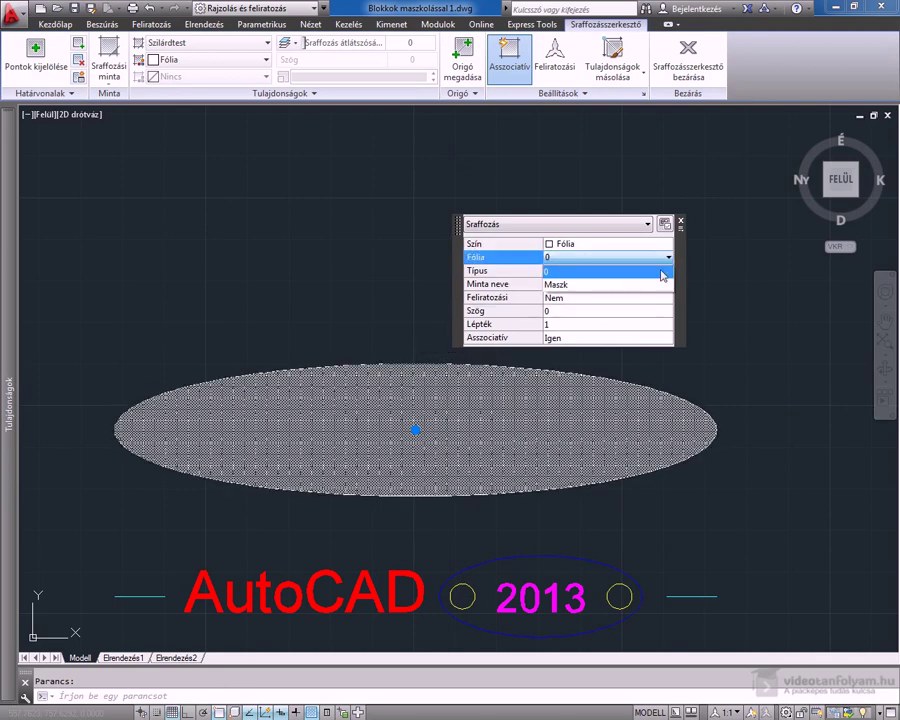
pyautogui.click(661, 272)
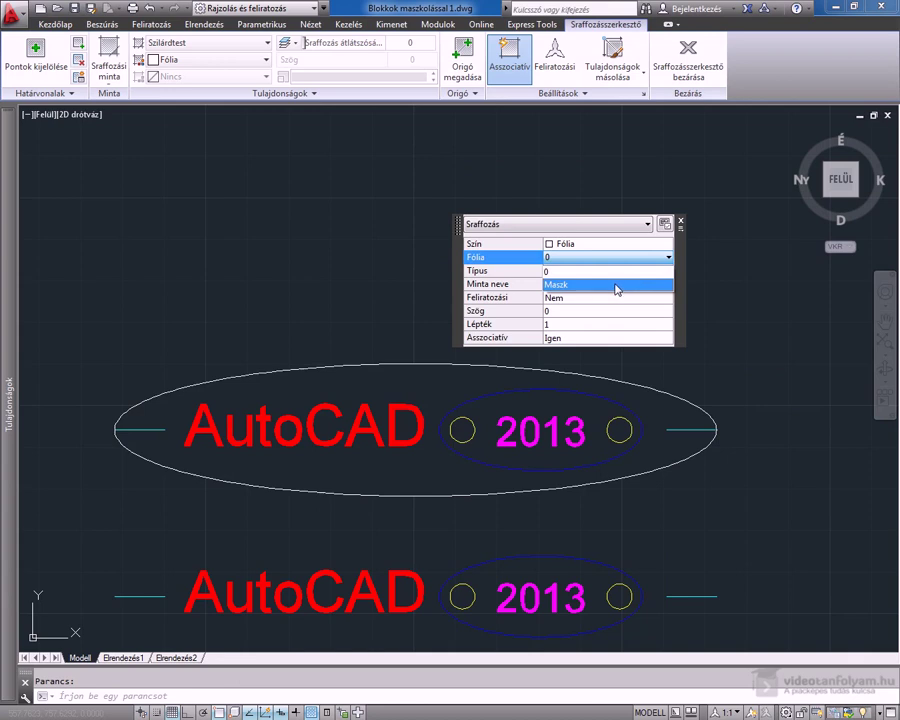
pyautogui.click(615, 285)
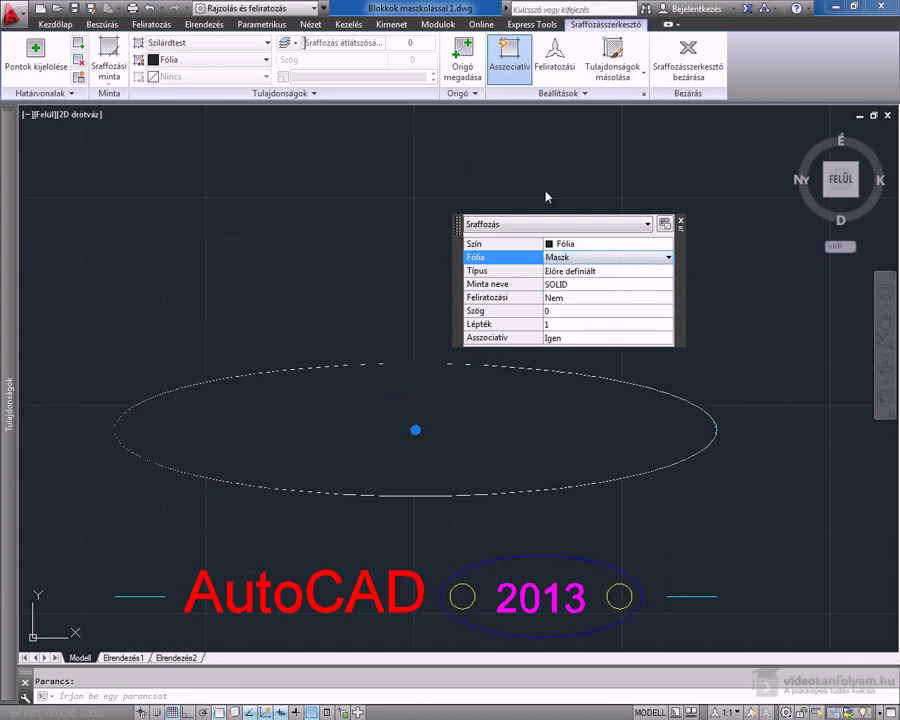
pyautogui.click(681, 223)
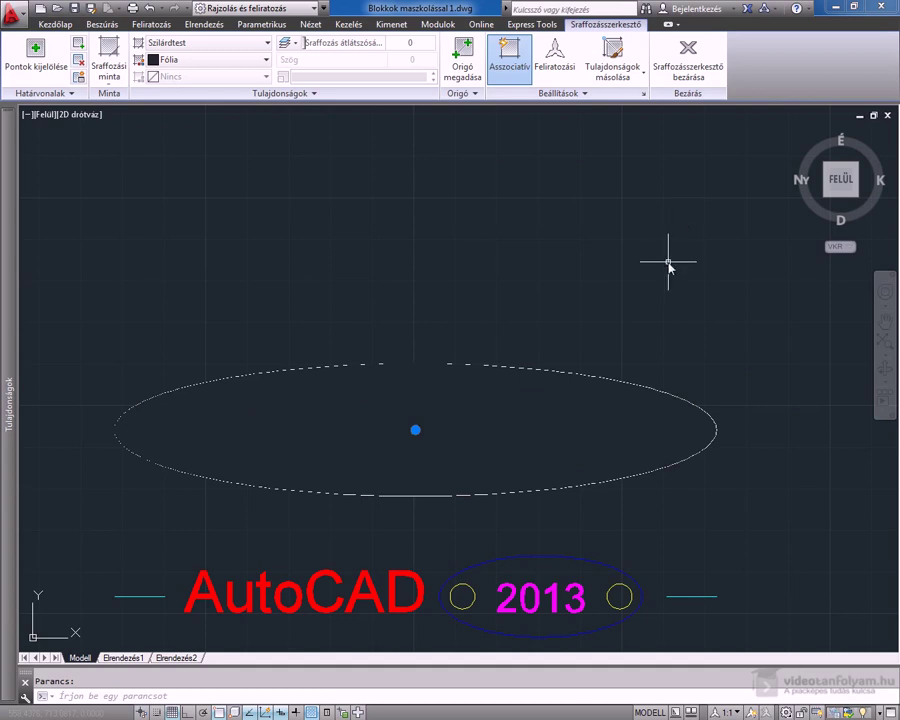
# - Start a new block definition named Minta-3
pyautogui.press('Escape')
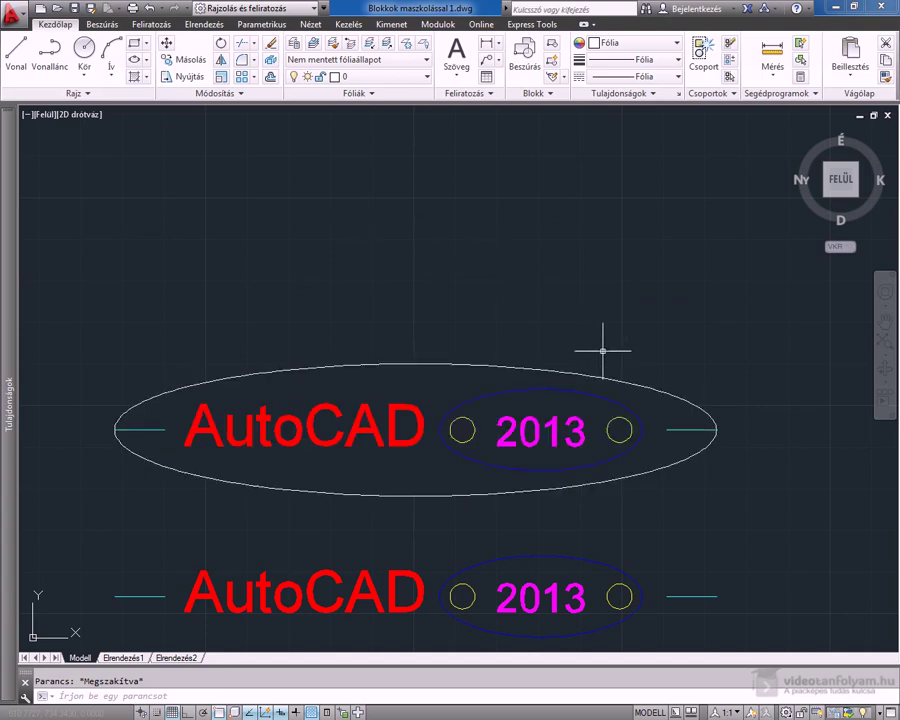
pyautogui.scroll(-2, 610, 350)
pyautogui.scroll(-2, 635, 458)
pyautogui.scroll(-2, 650, 480)
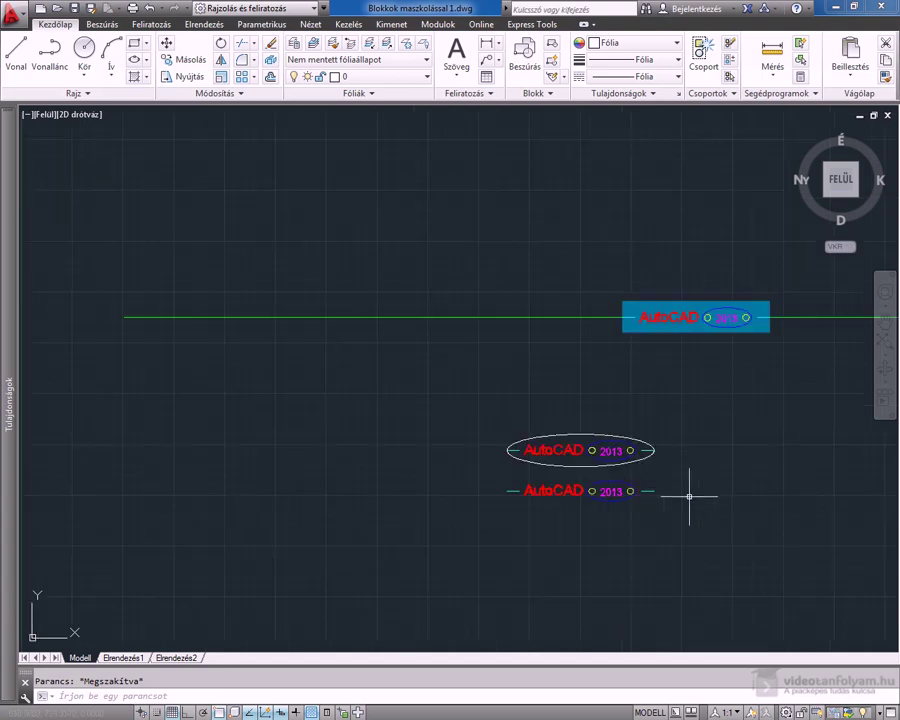
pyautogui.scroll(2, 704, 488)
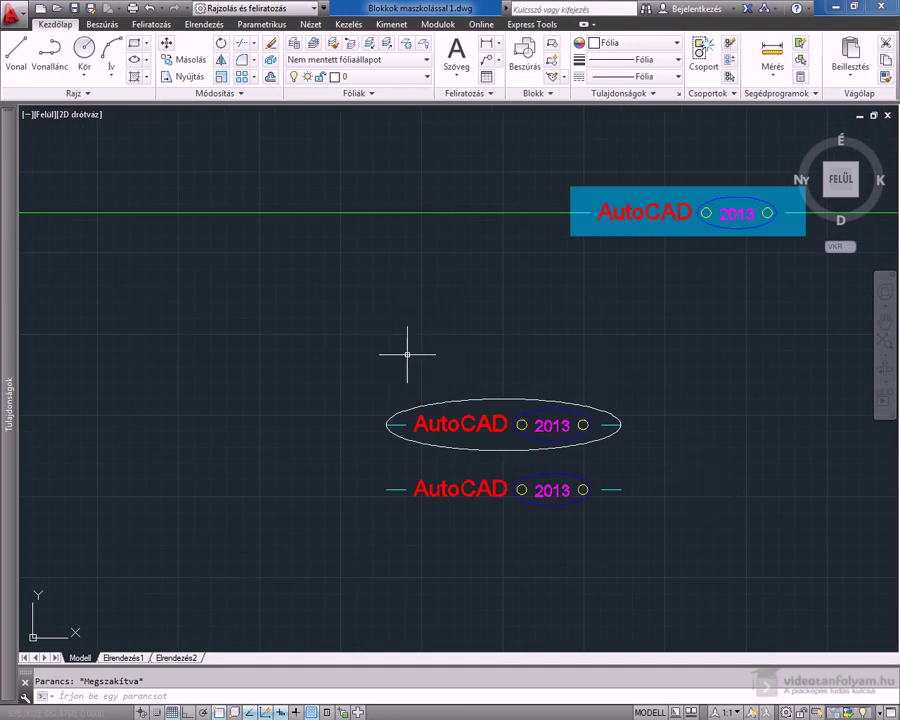
pyautogui.click(115, 27)
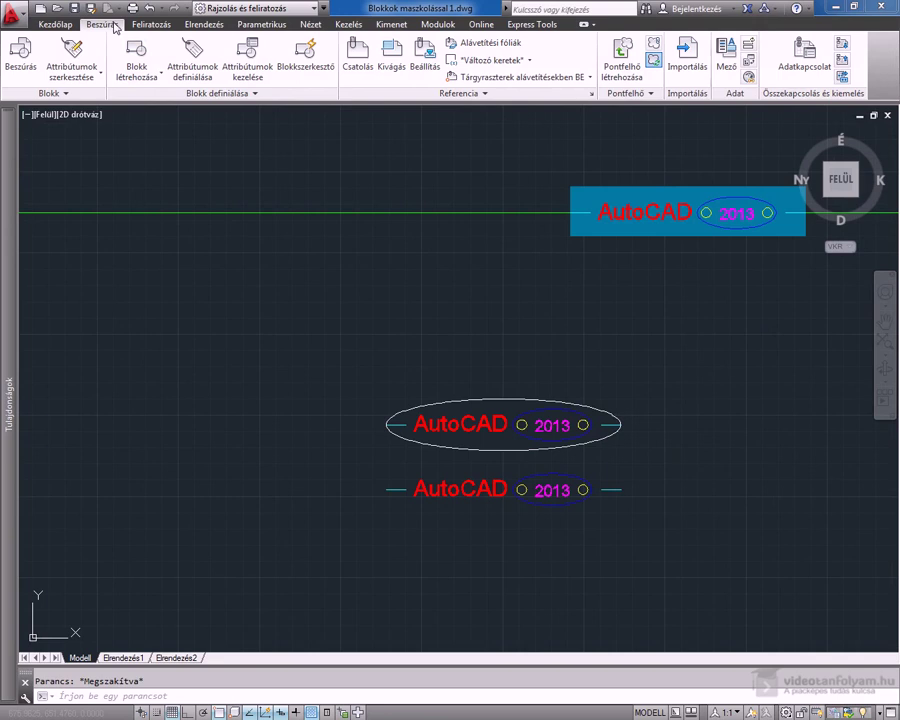
pyautogui.click(147, 72)
pyautogui.click(152, 112)
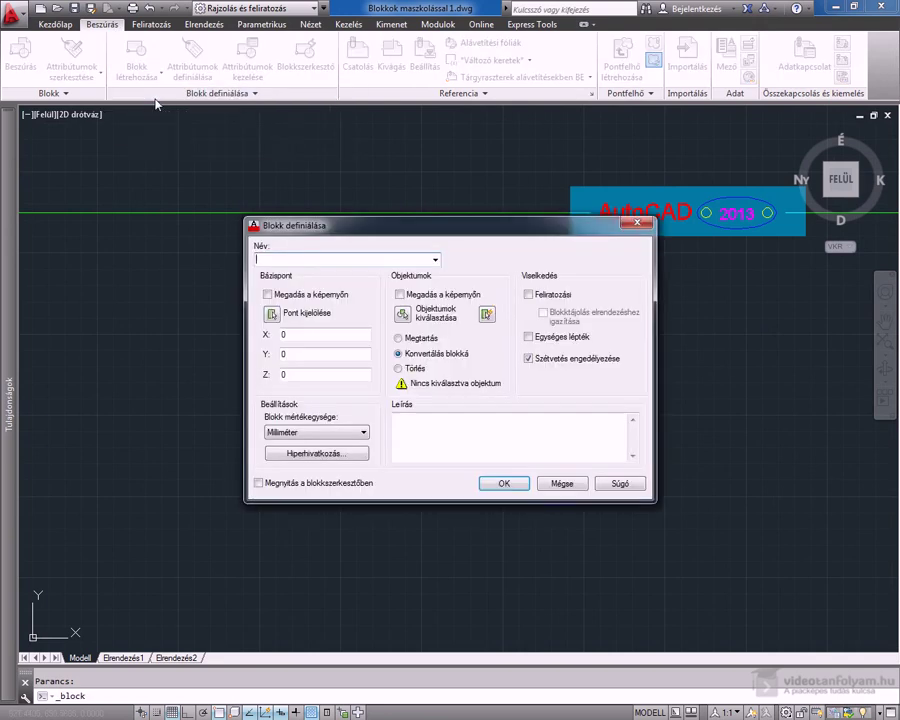
pyautogui.click(435, 260)
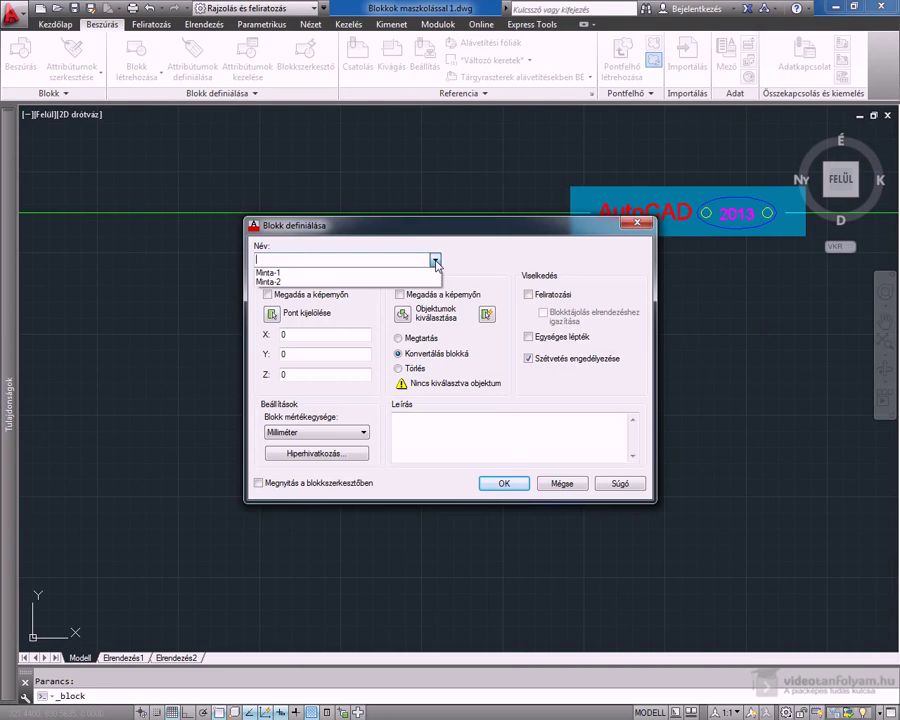
pyautogui.click(320, 279)
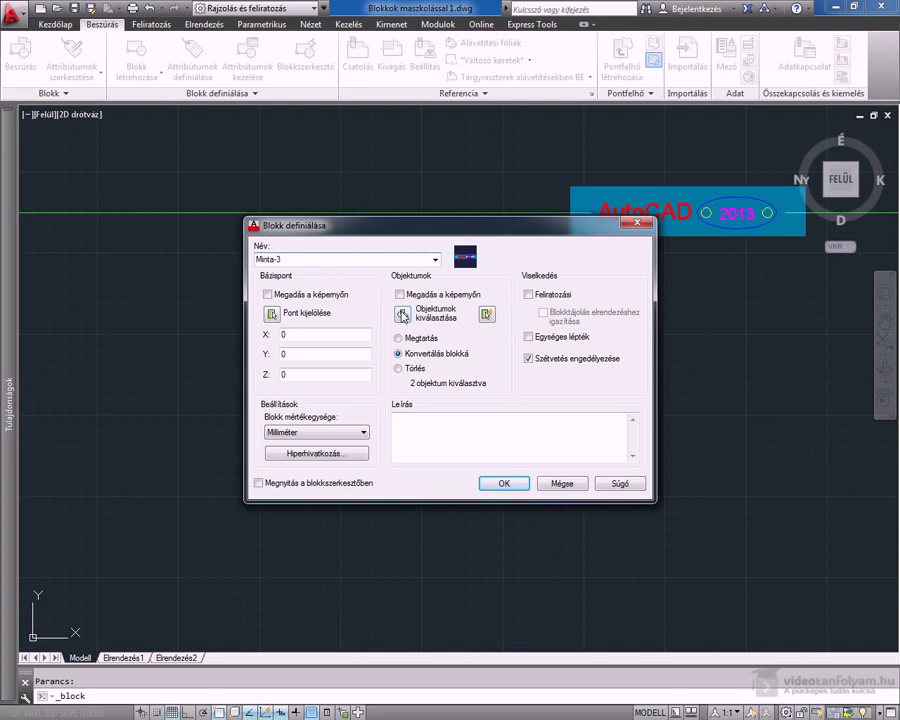
# - Window-select the masked ellipse logo's nine objects and create the block
pyautogui.click(401, 316)
pyautogui.click(352, 372)
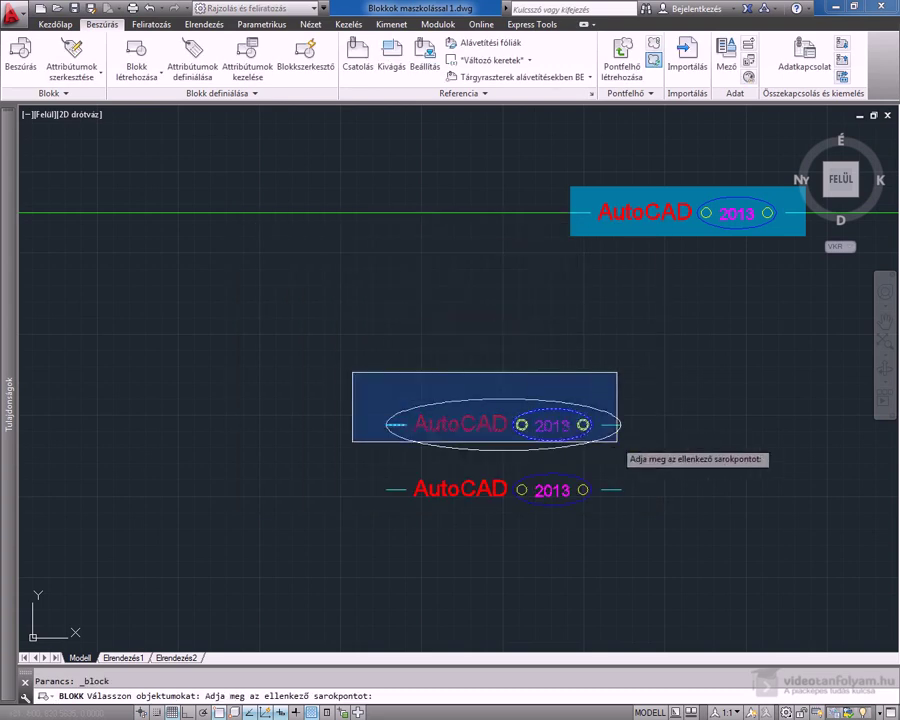
pyautogui.click(648, 460)
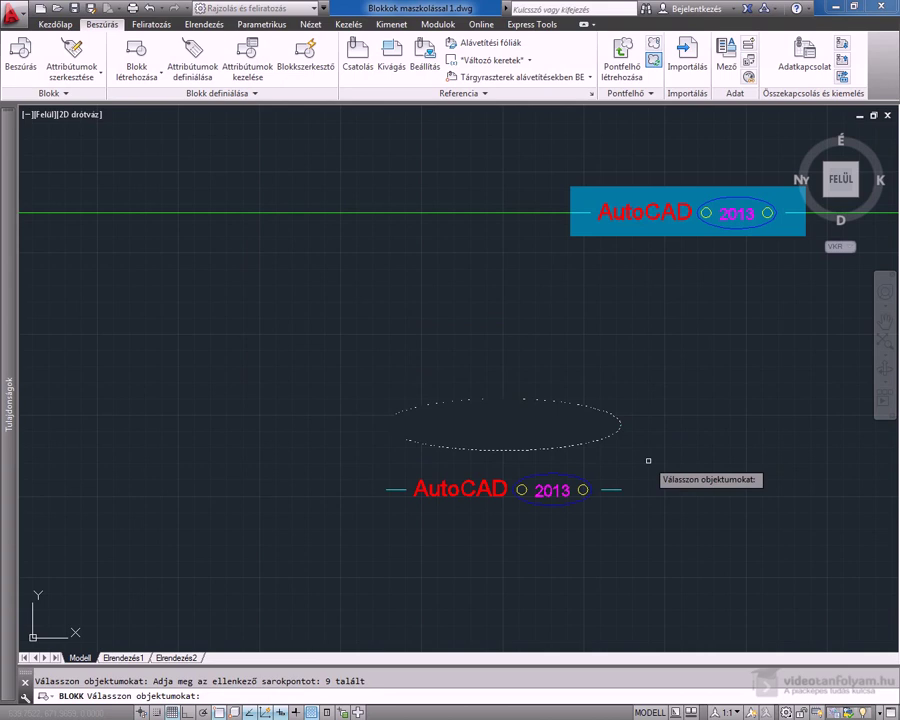
pyautogui.press('Return')
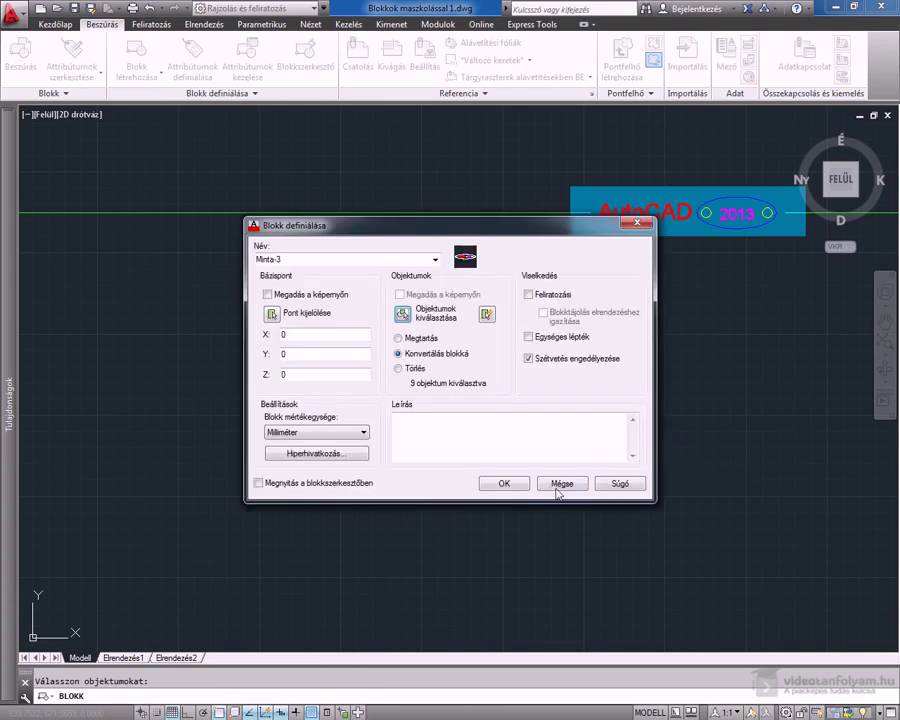
pyautogui.click(505, 483)
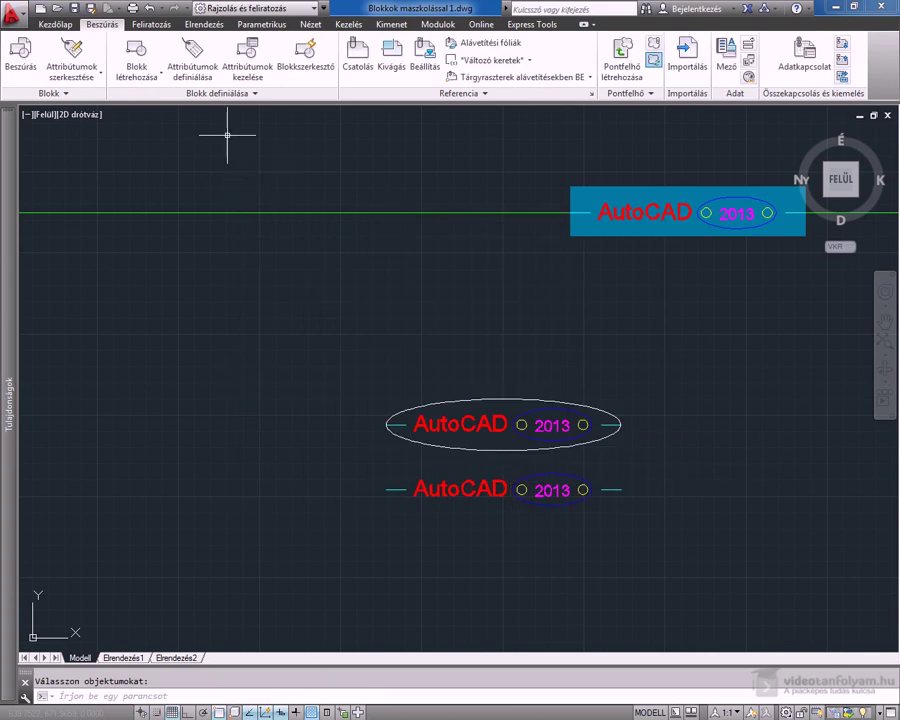
# - Move the masked logo block from its left end onto the green line at top left
pyautogui.click(55, 24)
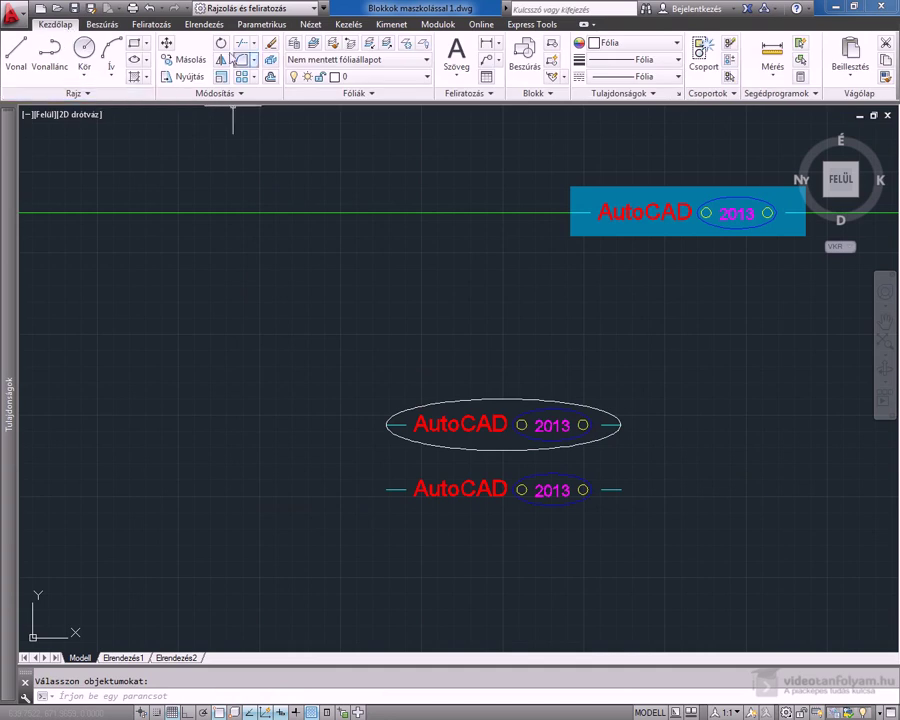
pyautogui.click(166, 43)
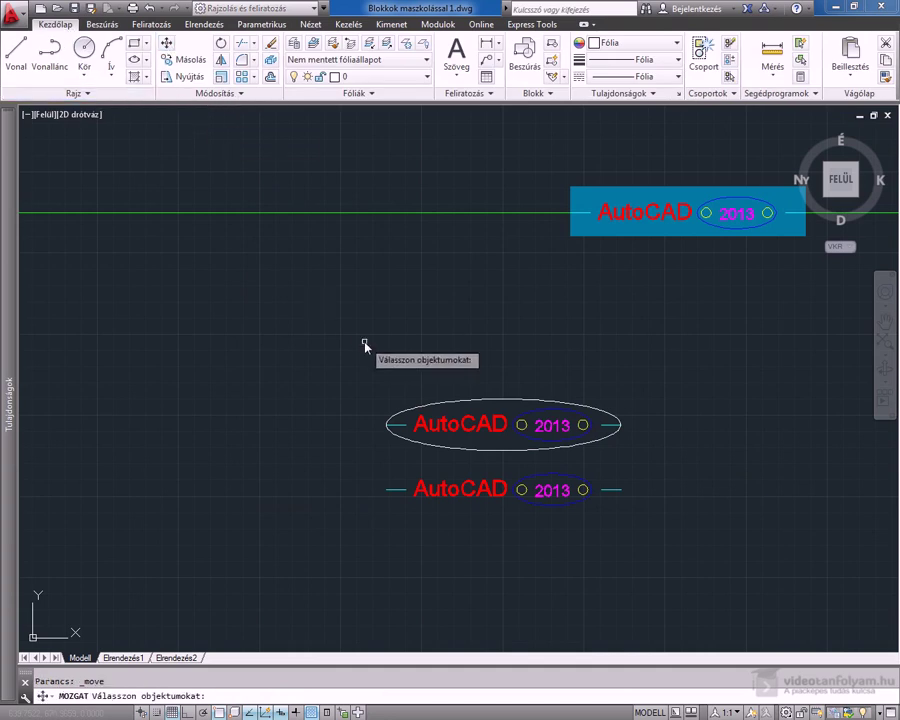
pyautogui.click(393, 403)
pyautogui.press('Return')
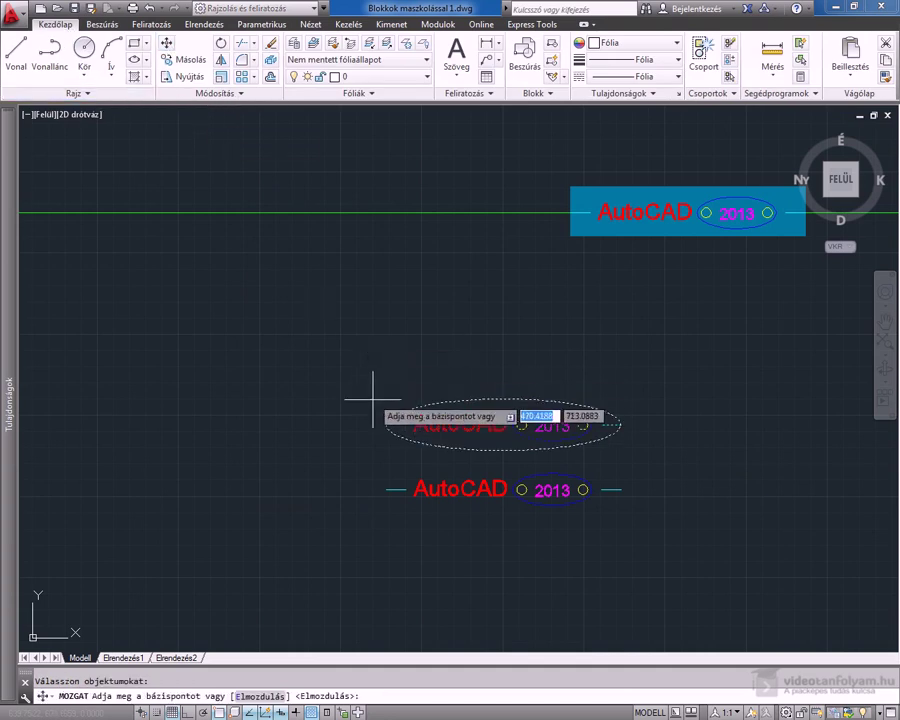
pyautogui.click(385, 424)
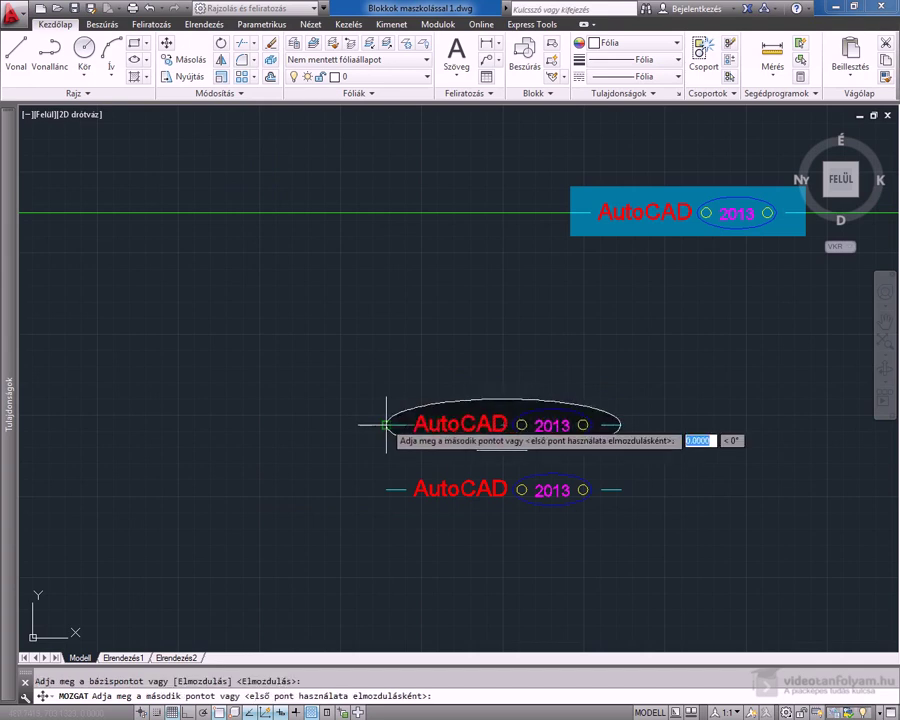
pyautogui.click(197, 212)
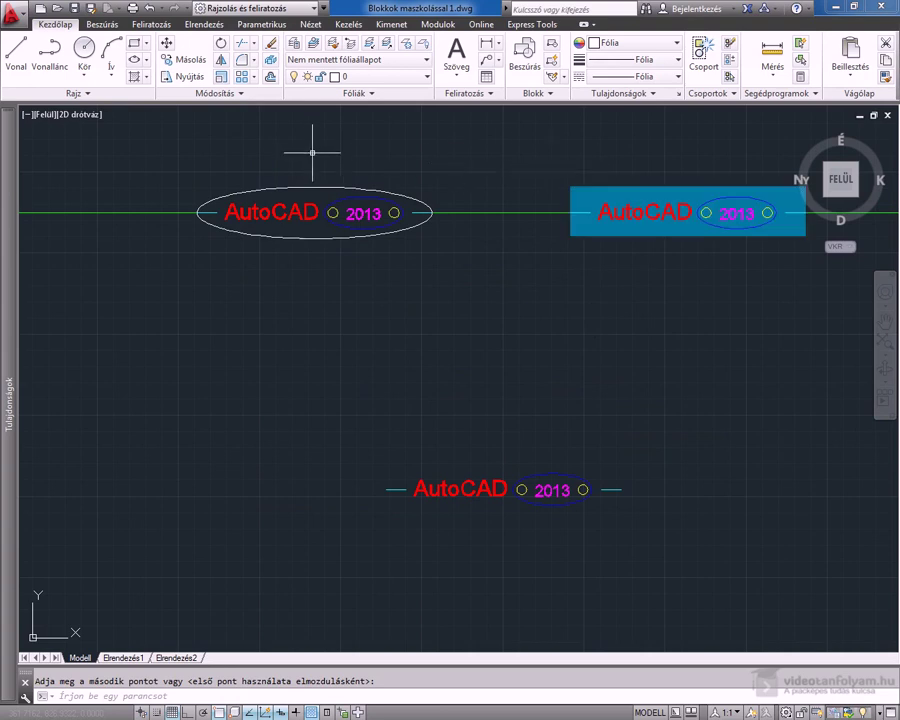
pyautogui.scroll(2, 312, 153)
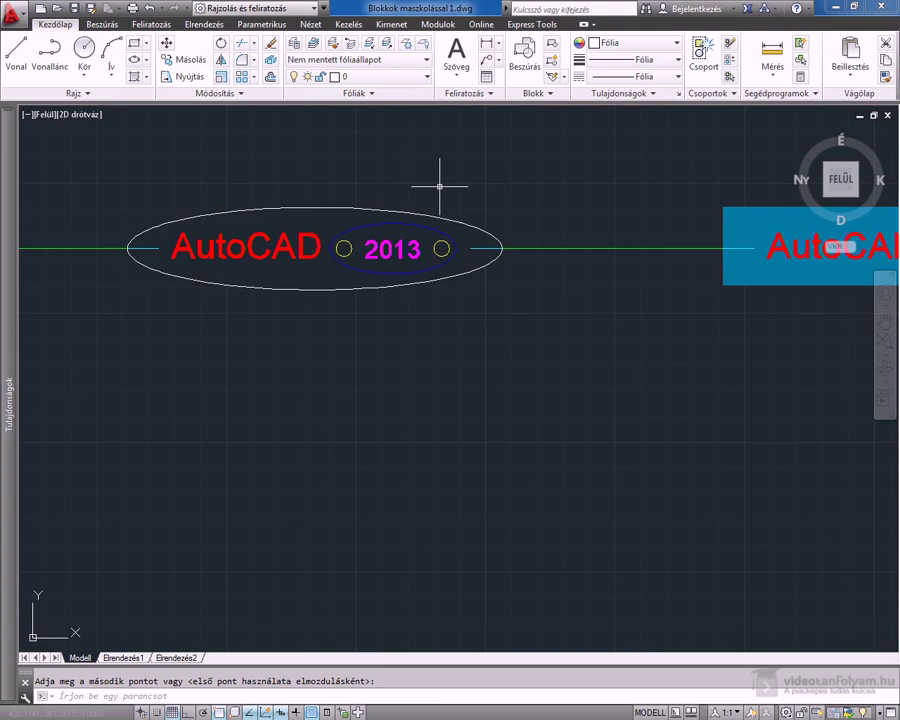
# - Toggle the grid off and back on with F7 while viewing all three logo blocks
pyautogui.press('Escape')
pyautogui.press('F7')
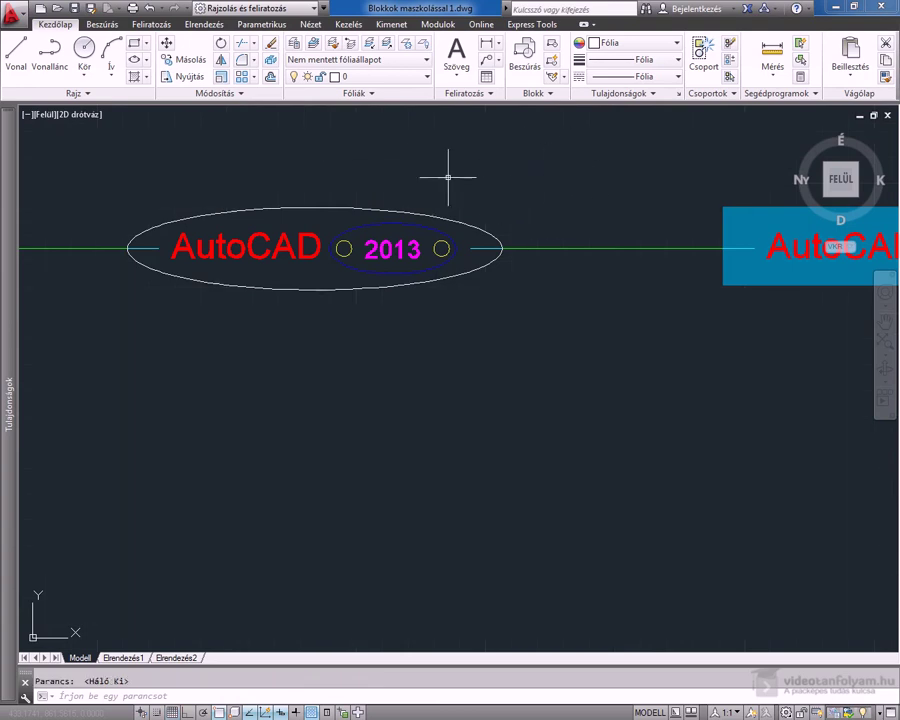
pyautogui.scroll(-4, 466, 236)
pyautogui.scroll(-2, 466, 236)
pyautogui.scroll(2, 500, 173)
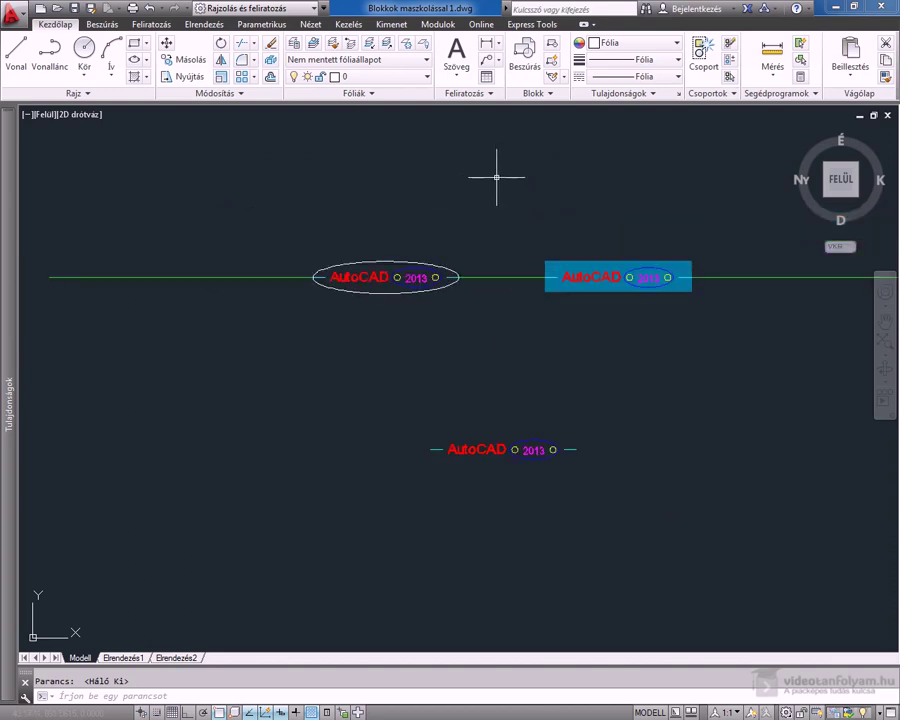
pyautogui.press('F7')
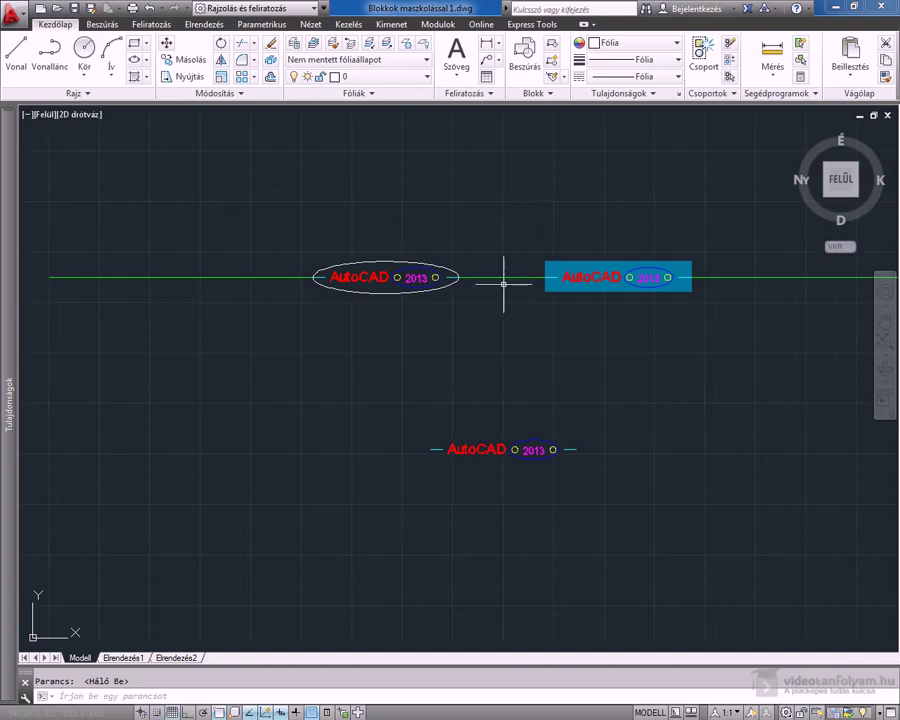
pyautogui.scroll(2, 588, 309)
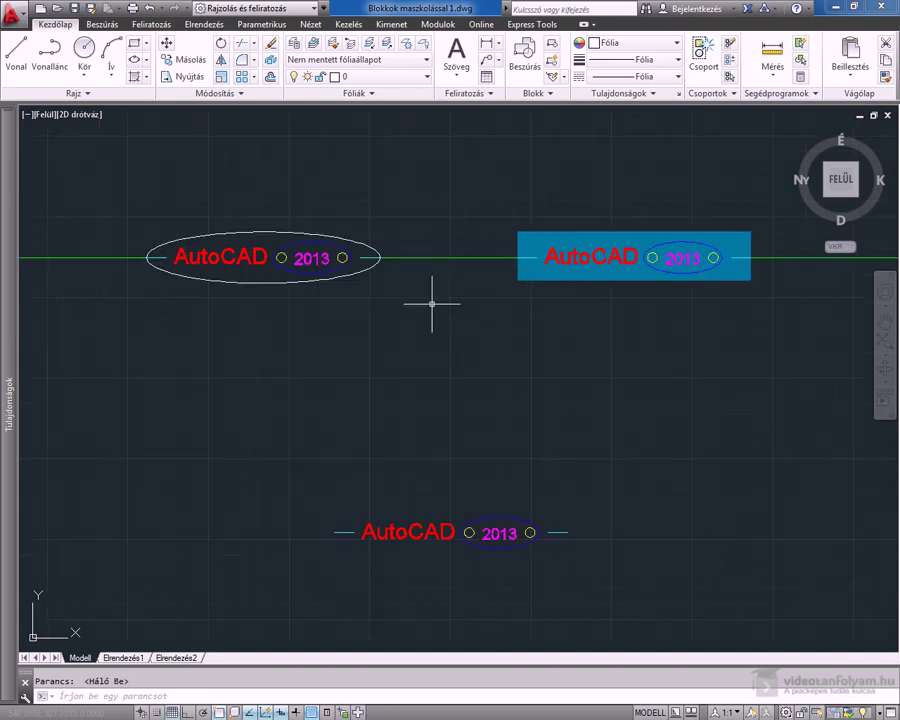
pyautogui.click(133, 9)
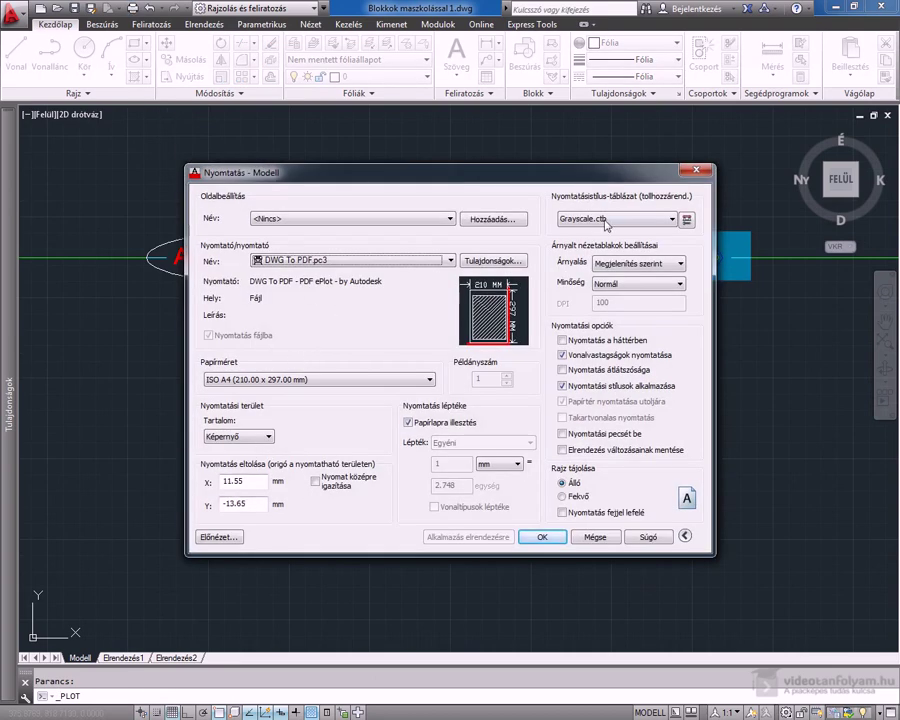
pyautogui.click(219, 537)
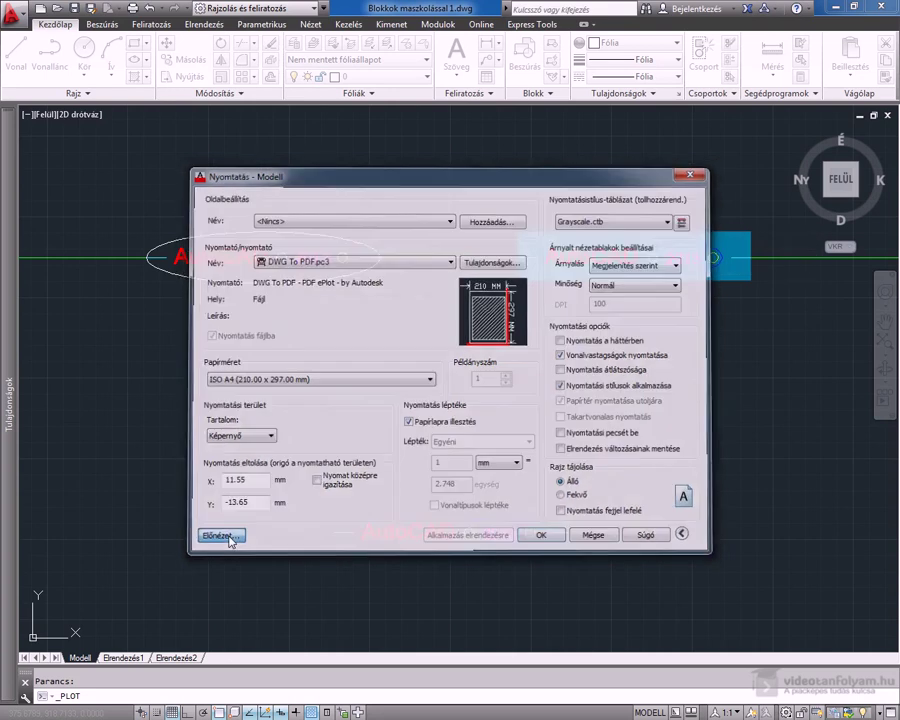
pyautogui.scroll(4, 395, 491)
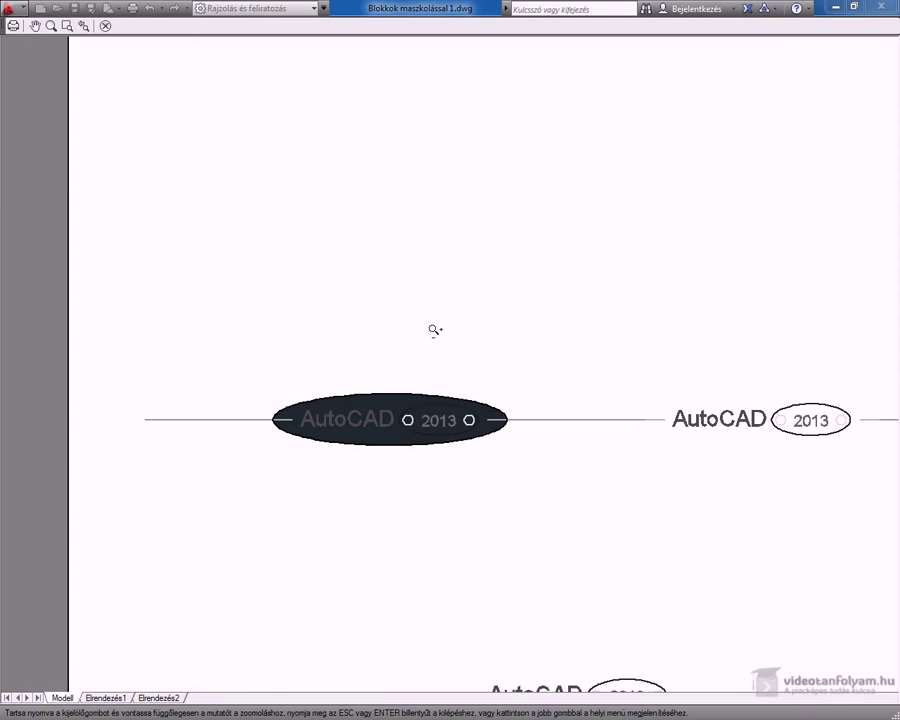
pyautogui.click(105, 26)
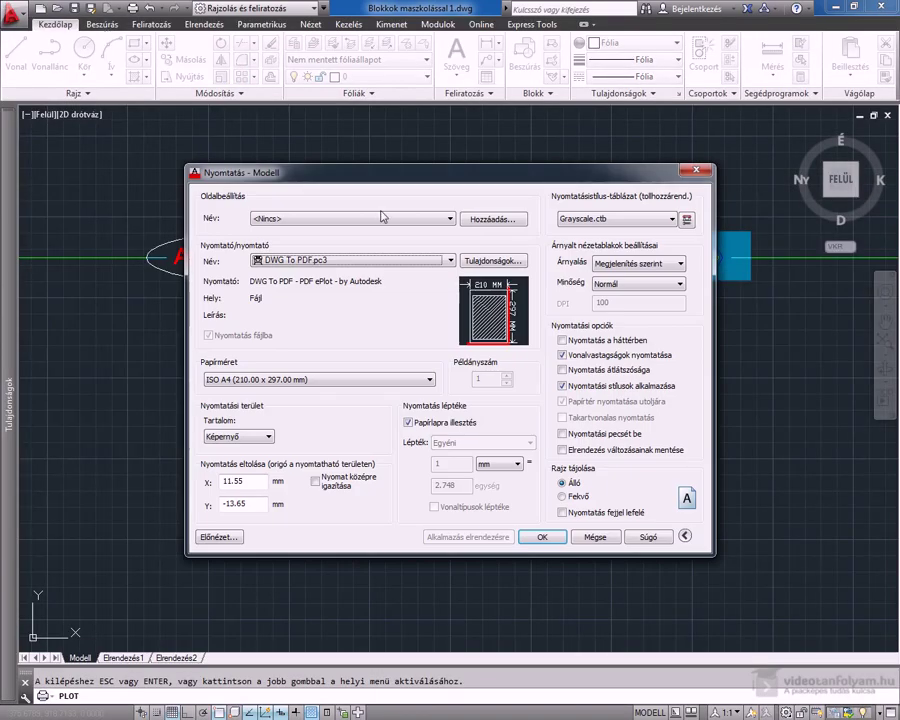
pyautogui.click(687, 220)
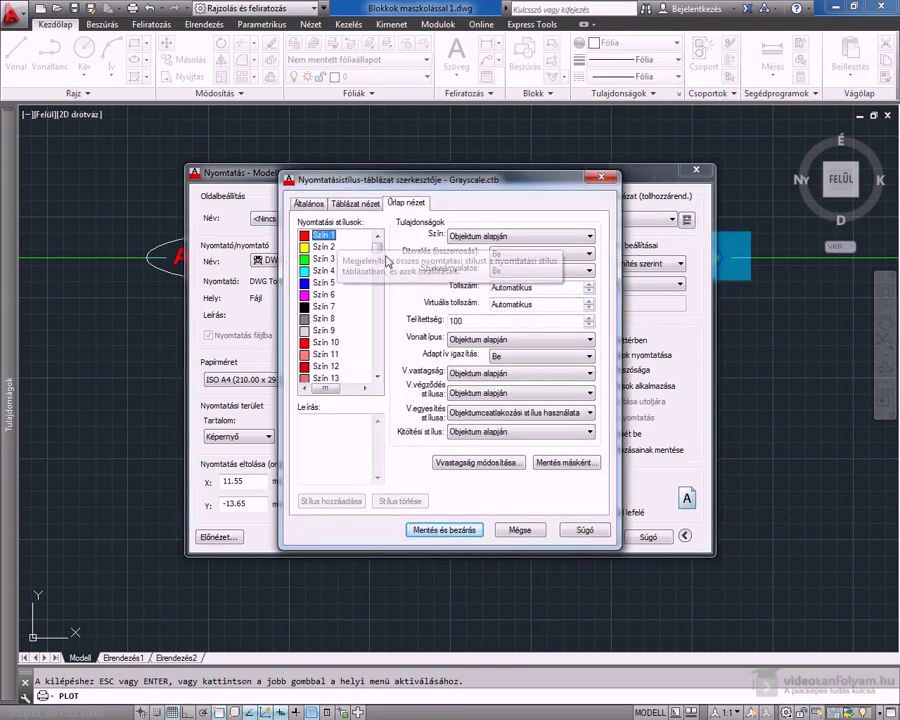
pyautogui.moveTo(377, 246)
pyautogui.mouseDown()
pyautogui.moveTo(379, 310)
pyautogui.moveTo(337, 375)
pyautogui.moveTo(377, 240)
pyautogui.mouseUp()
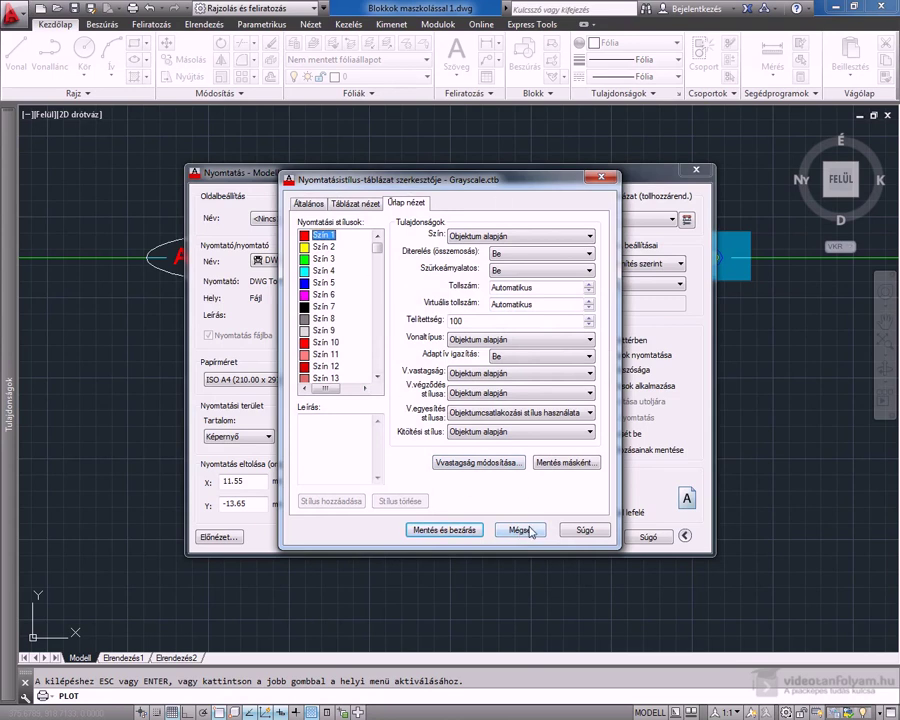
pyautogui.click(533, 530)
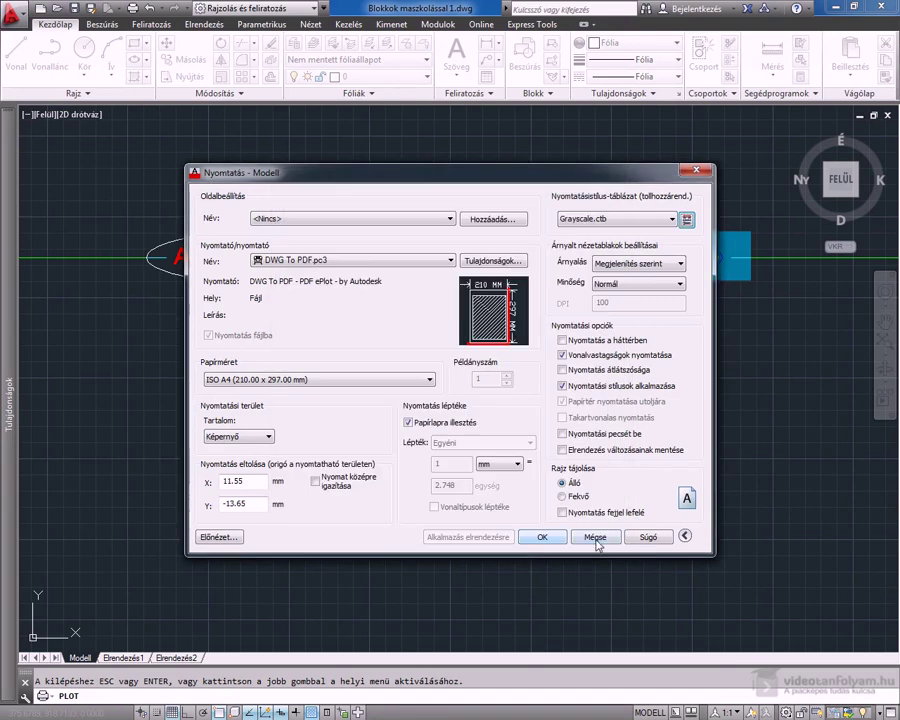
pyautogui.click(596, 538)
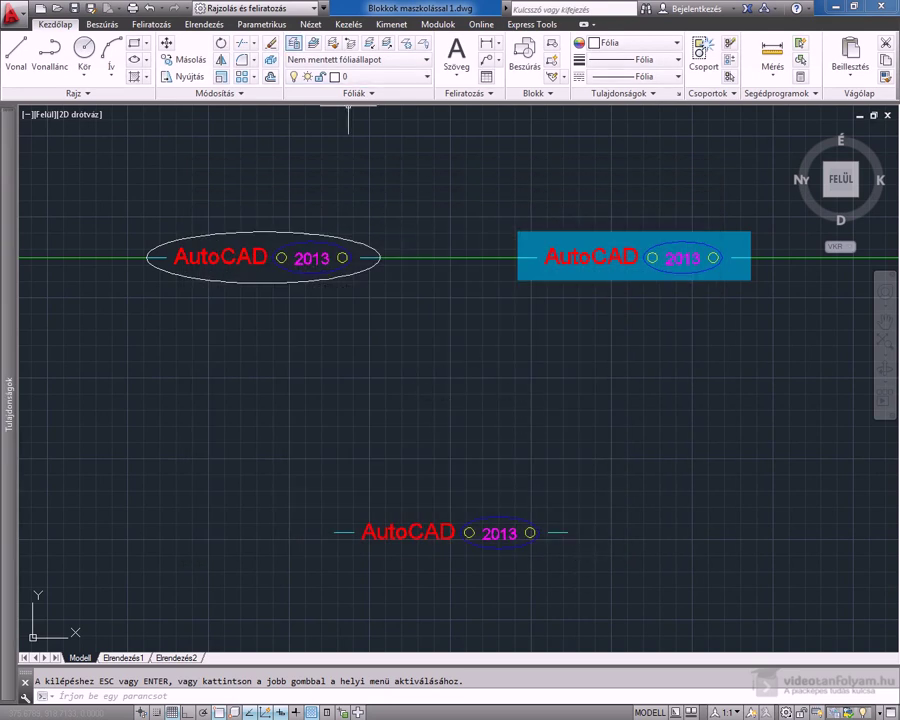
# - Change the Maszk layer colour to index colour 142 (teal)
pyautogui.click(294, 45)
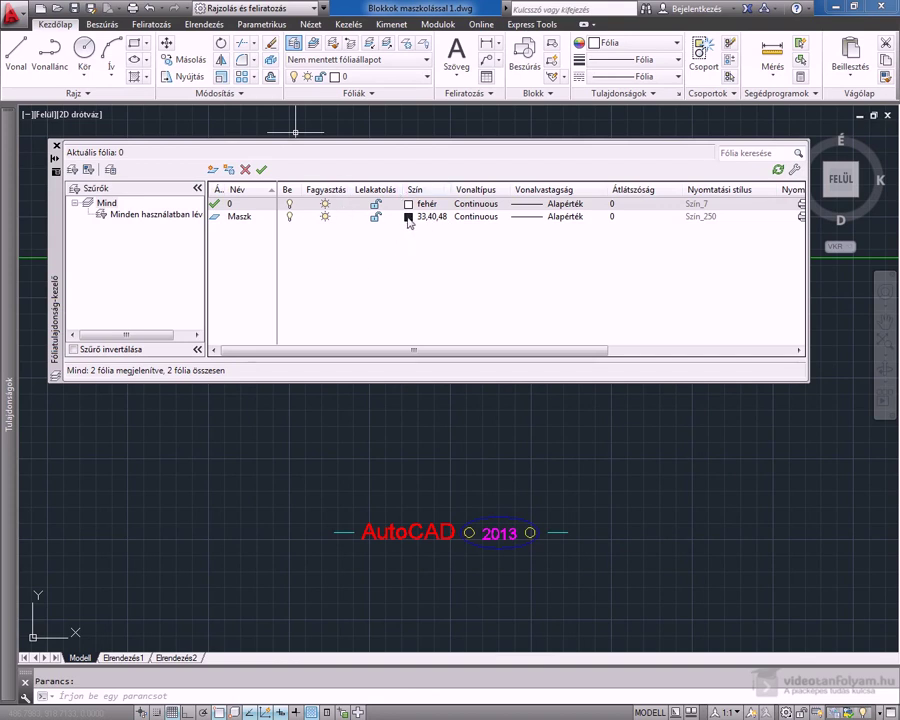
pyautogui.click(408, 217)
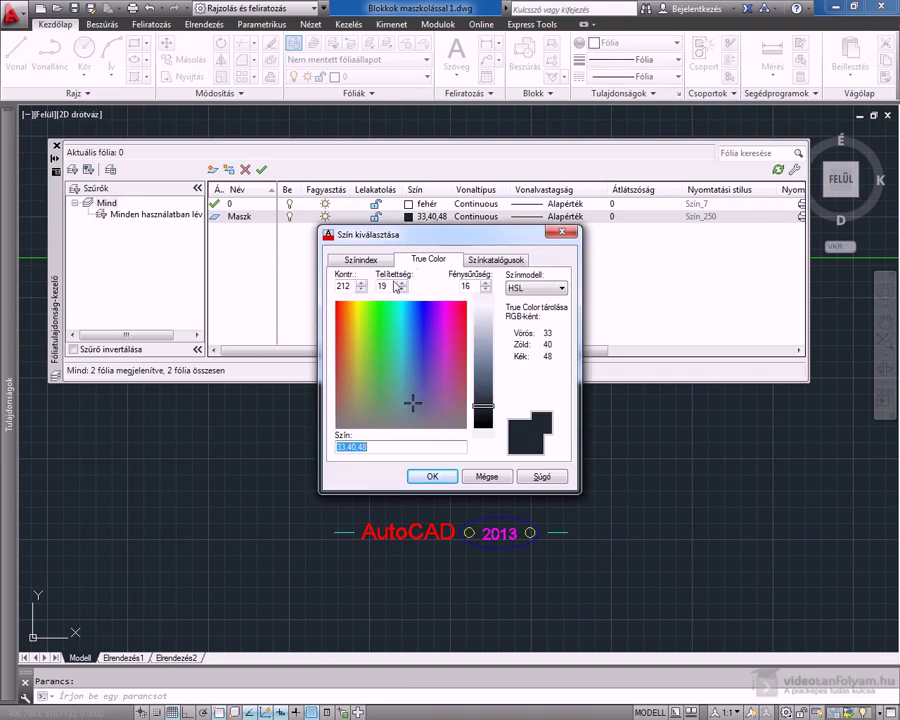
pyautogui.click(355, 262)
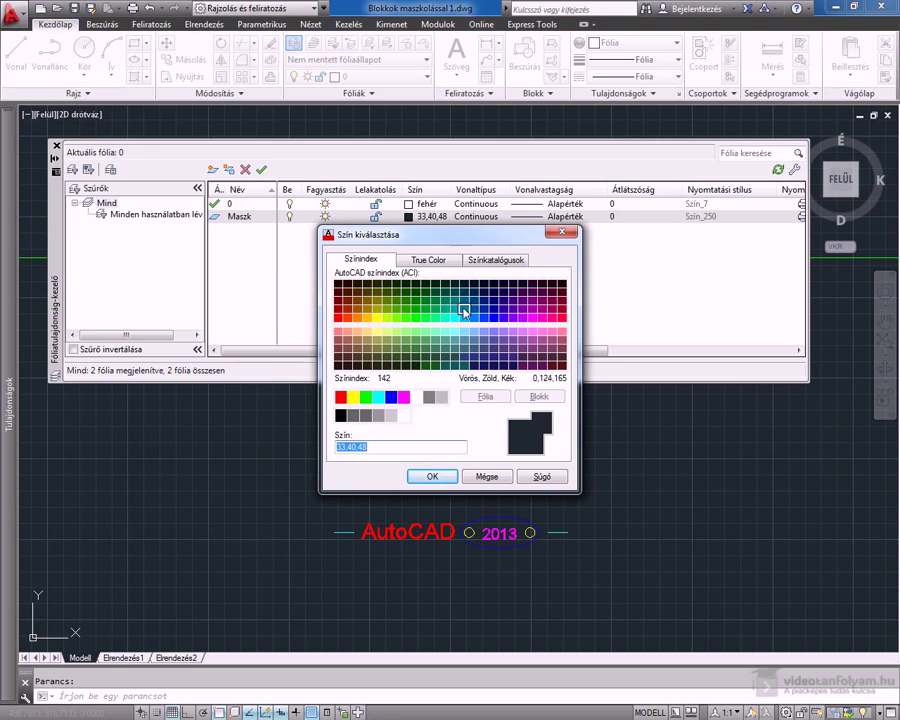
pyautogui.click(464, 310)
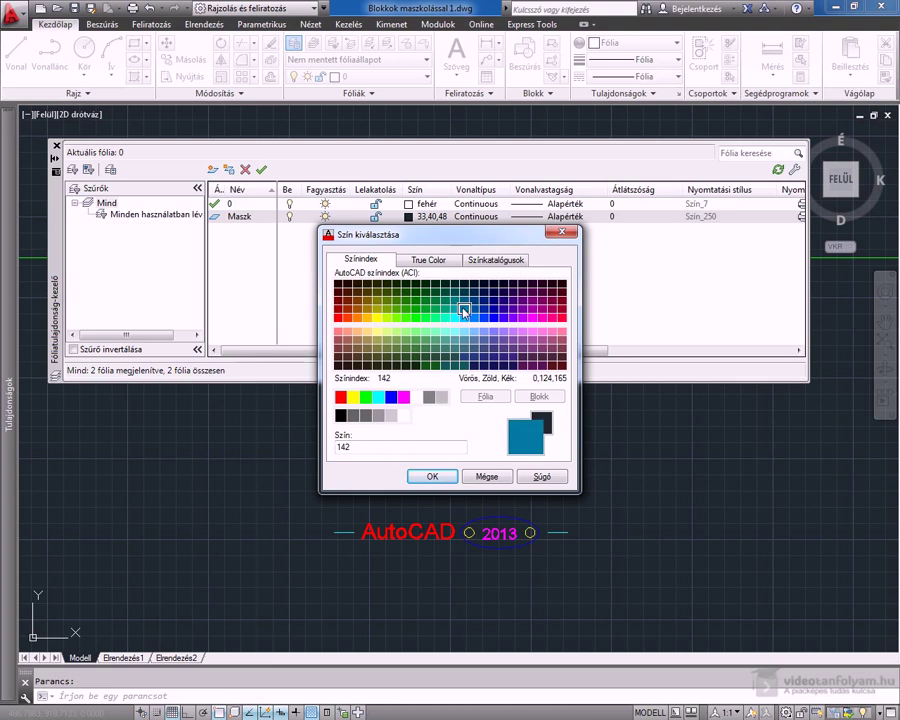
pyautogui.click(433, 477)
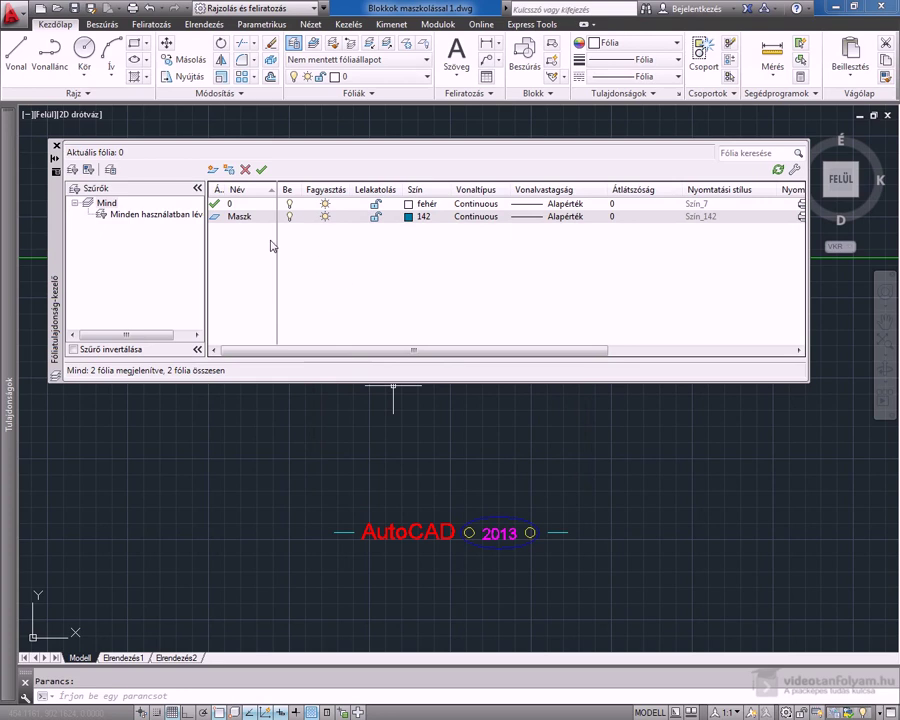
pyautogui.click(56, 145)
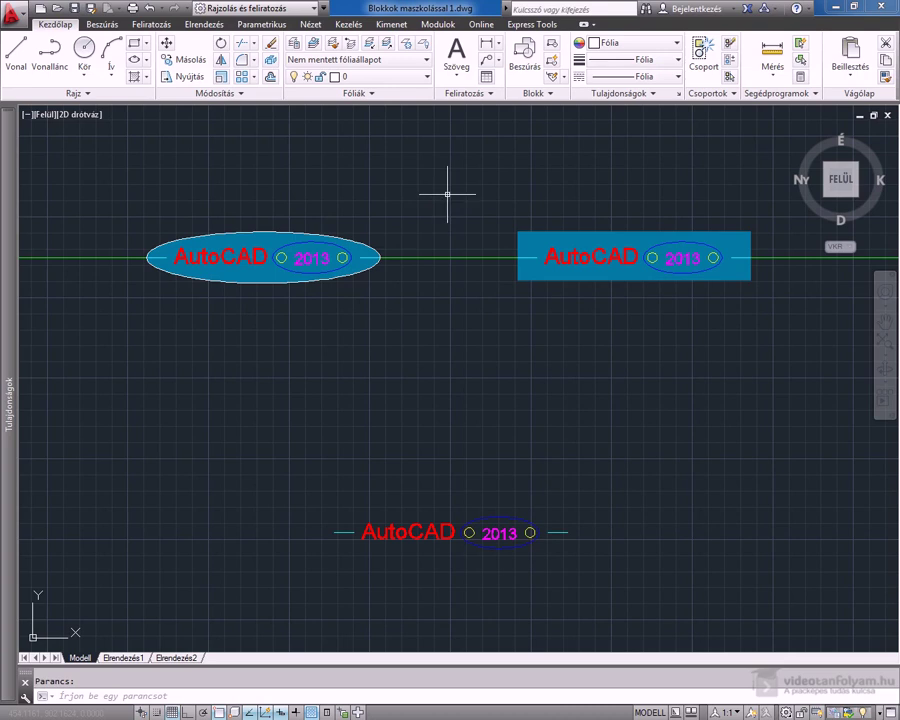
pyautogui.click(132, 8)
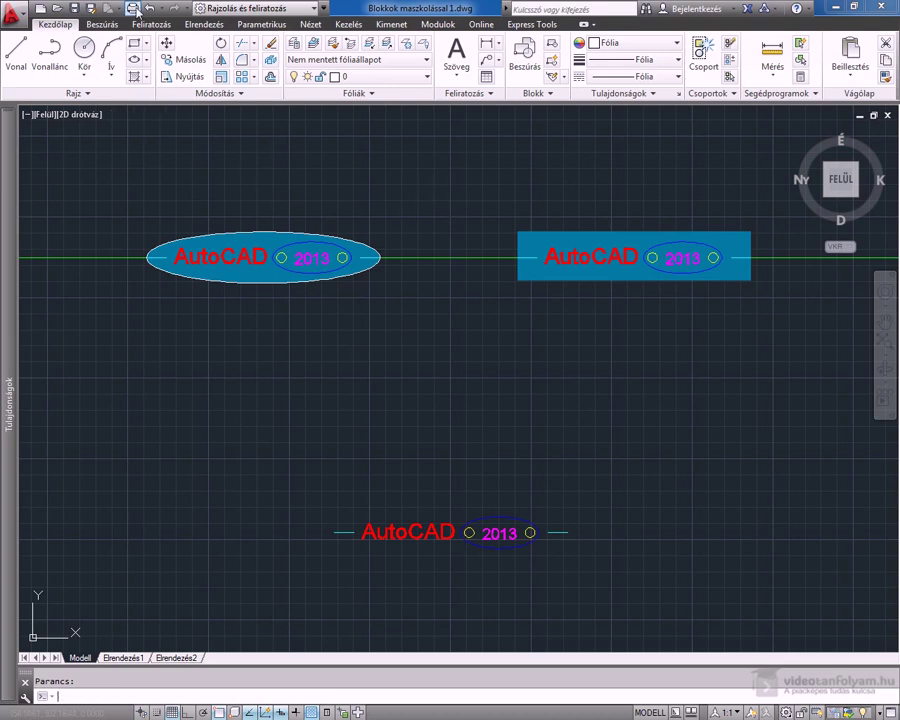
pyautogui.click(224, 537)
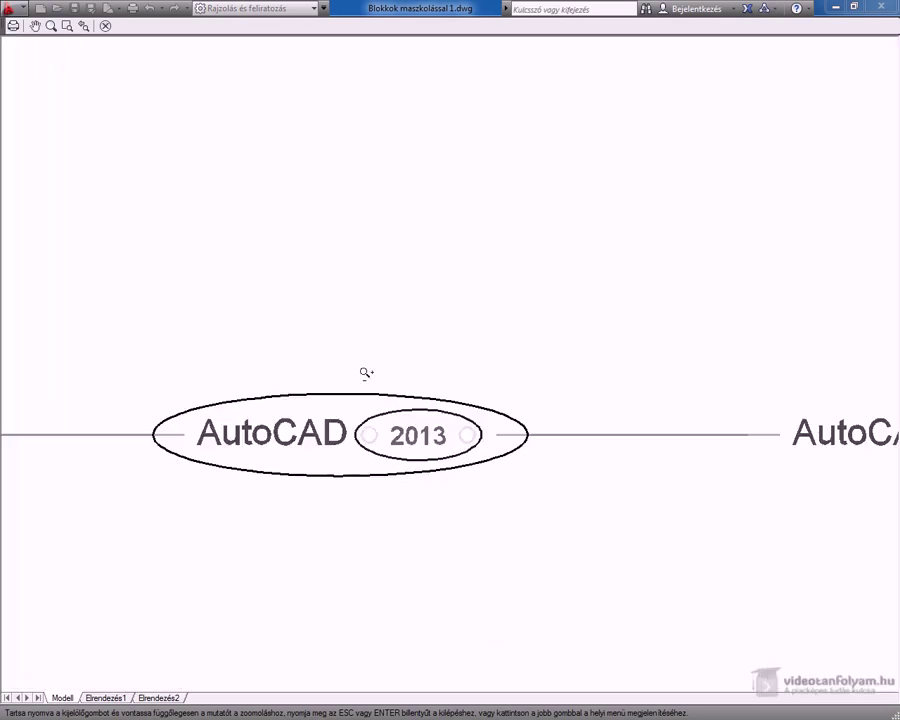
pyautogui.click(105, 26)
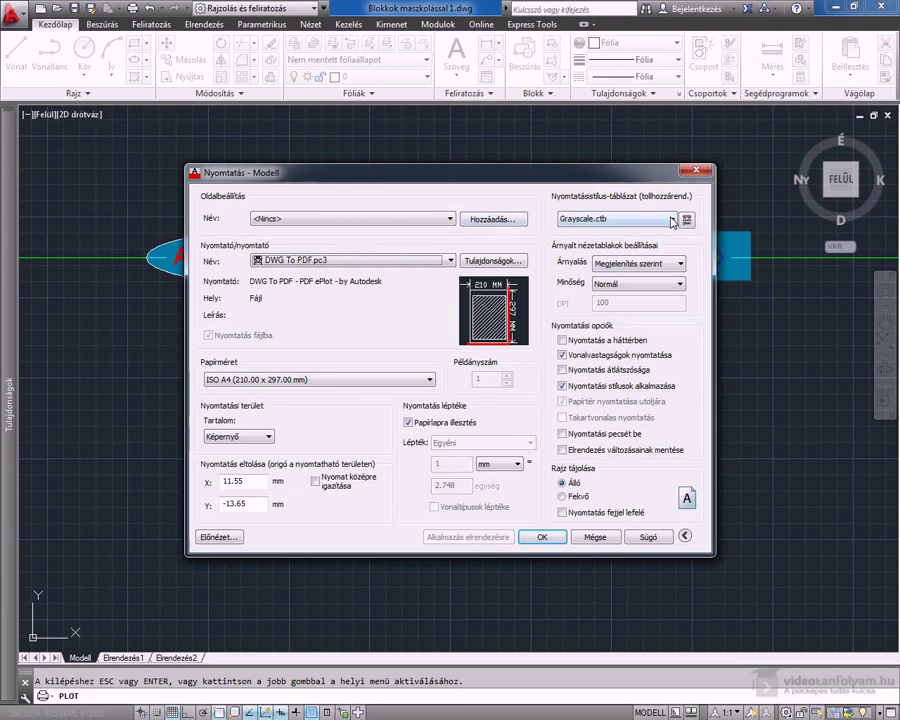
pyautogui.click(671, 220)
pyautogui.click(600, 290)
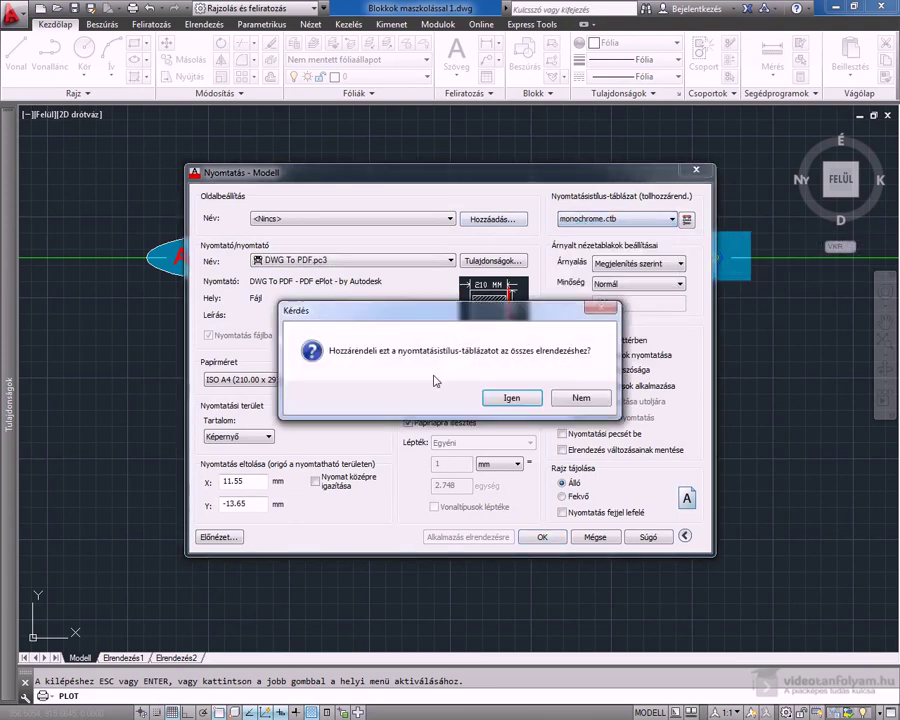
pyautogui.click(511, 397)
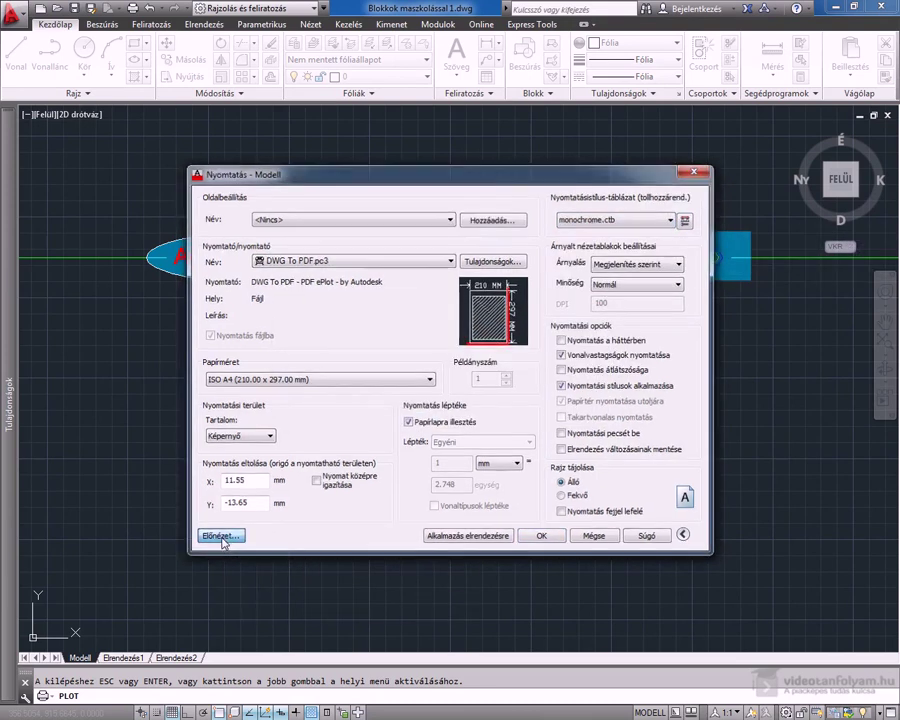
pyautogui.click(222, 538)
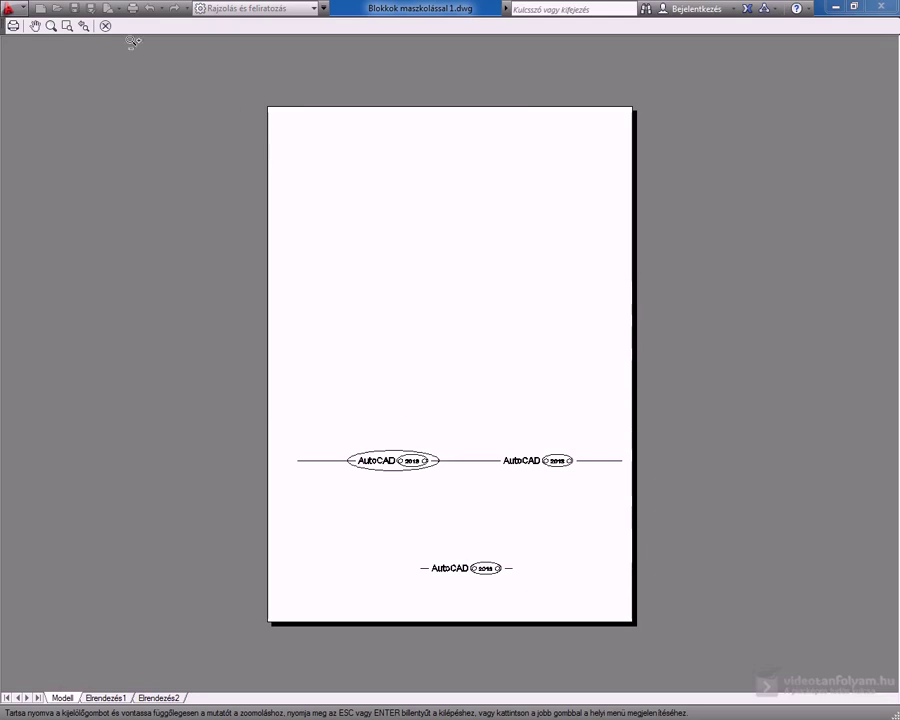
pyautogui.press('Escape')
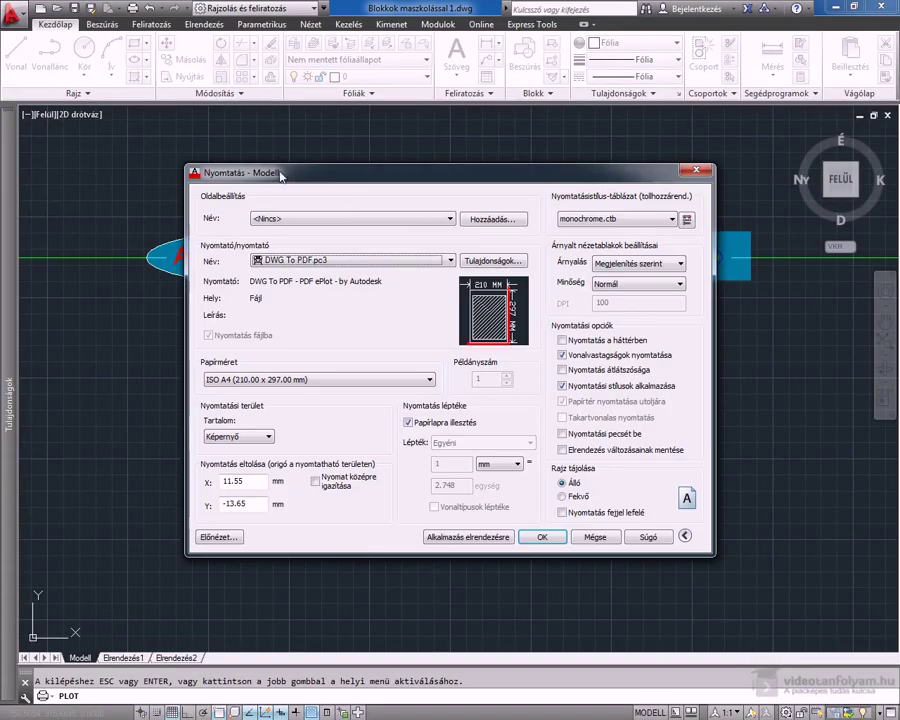
pyautogui.click(594, 537)
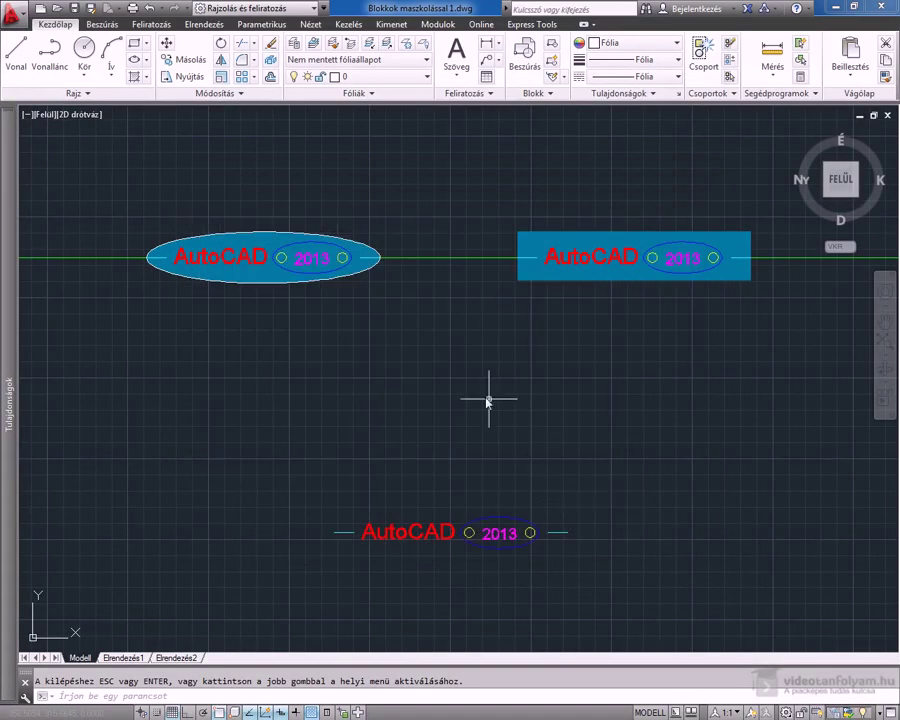
# - Restore the Maszk layer to RGB true colour 33,40,48
pyautogui.click(293, 45)
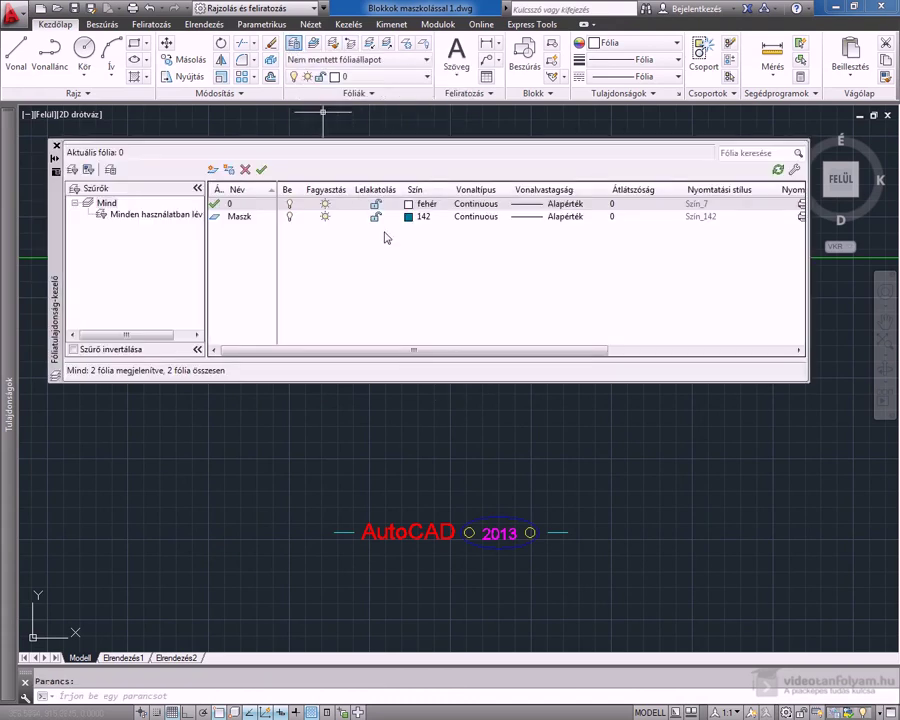
pyautogui.click(412, 218)
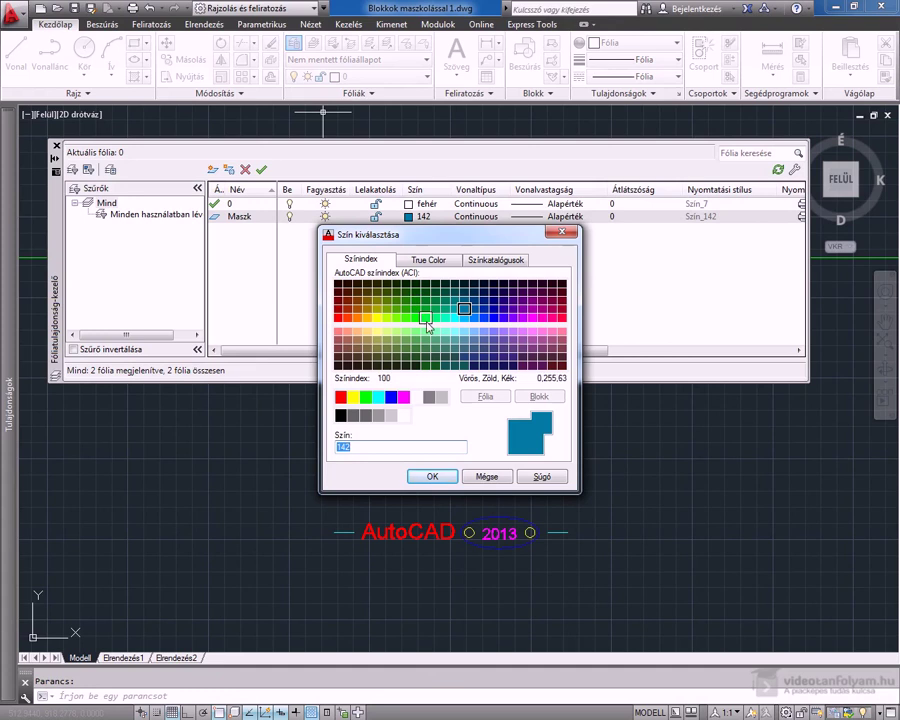
pyautogui.click(432, 261)
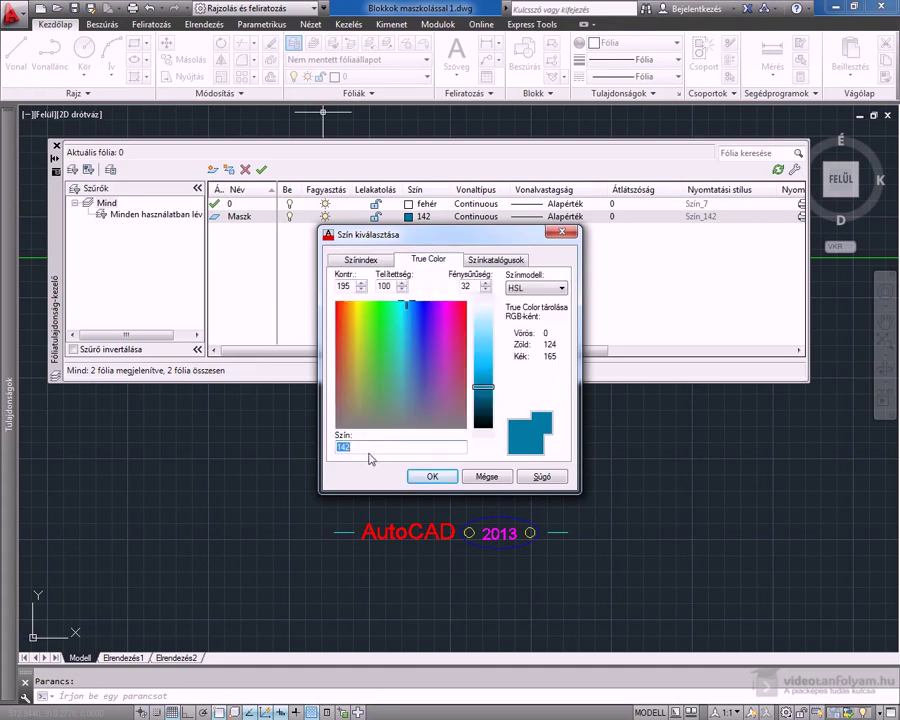
pyautogui.write('33,40,48')
pyautogui.click(431, 477)
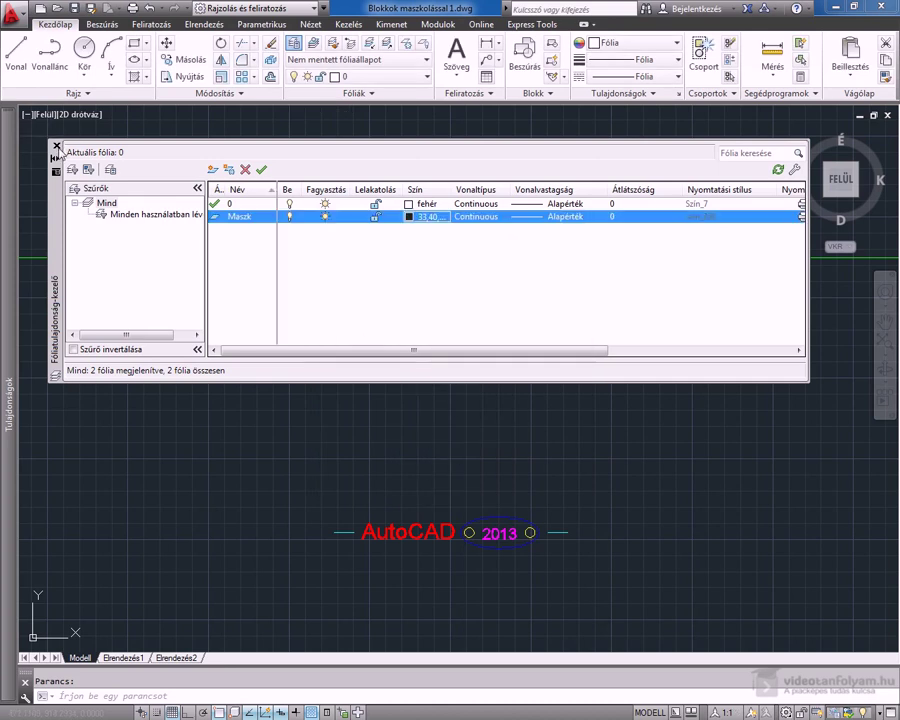
pyautogui.click(56, 147)
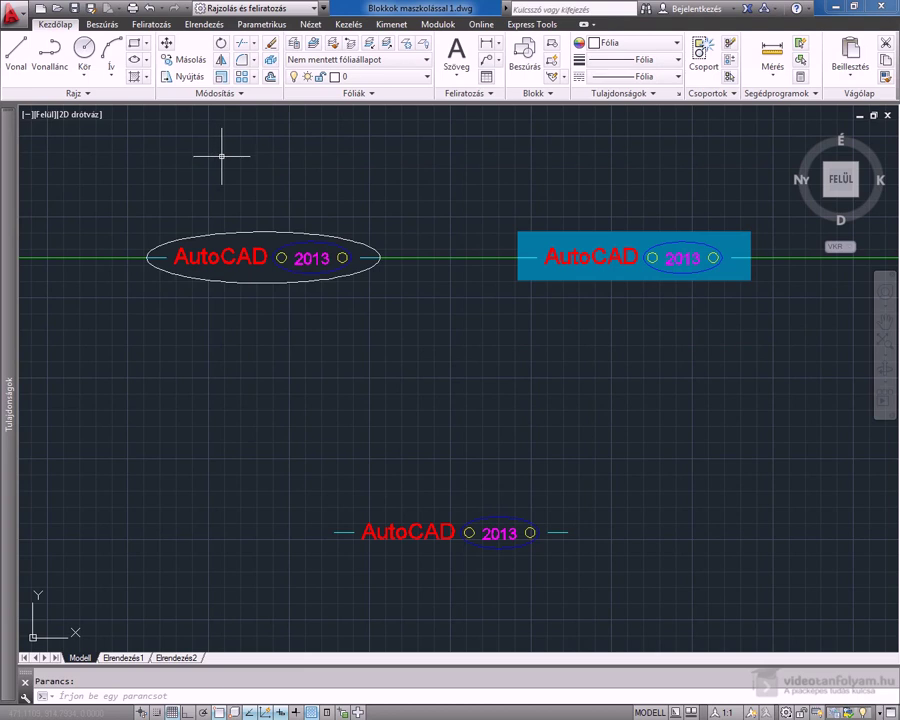
pyautogui.scroll(-2, 226, 154)
pyautogui.scroll(2, 290, 153)
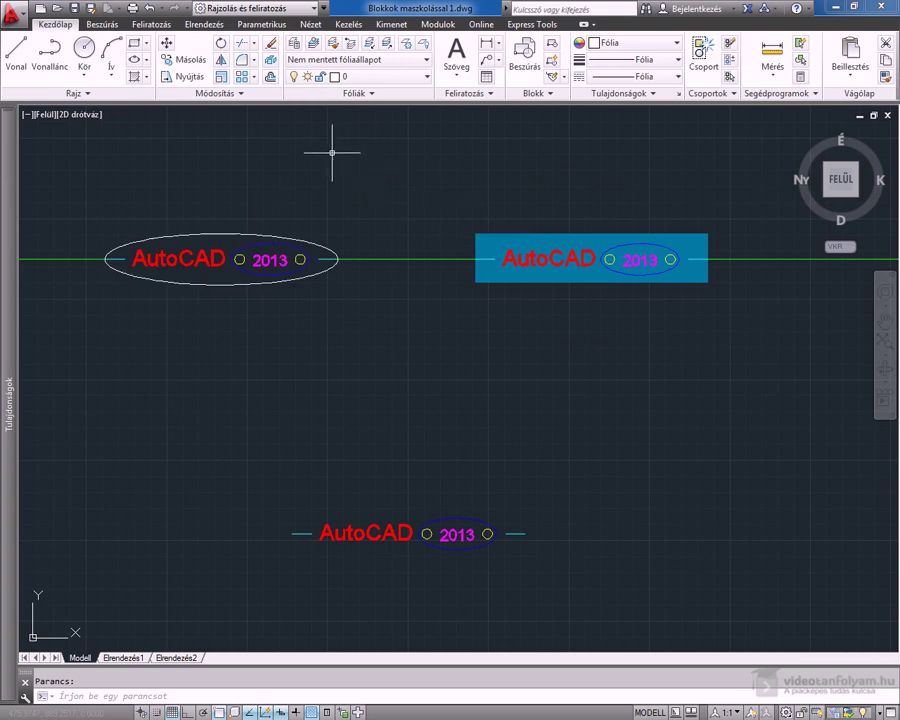
# - Write Block with source block Minta-3, saved as Minta-3.dwg in Blokkok maszkolással v4
pyautogui.click(102, 24)
pyautogui.click(136, 72)
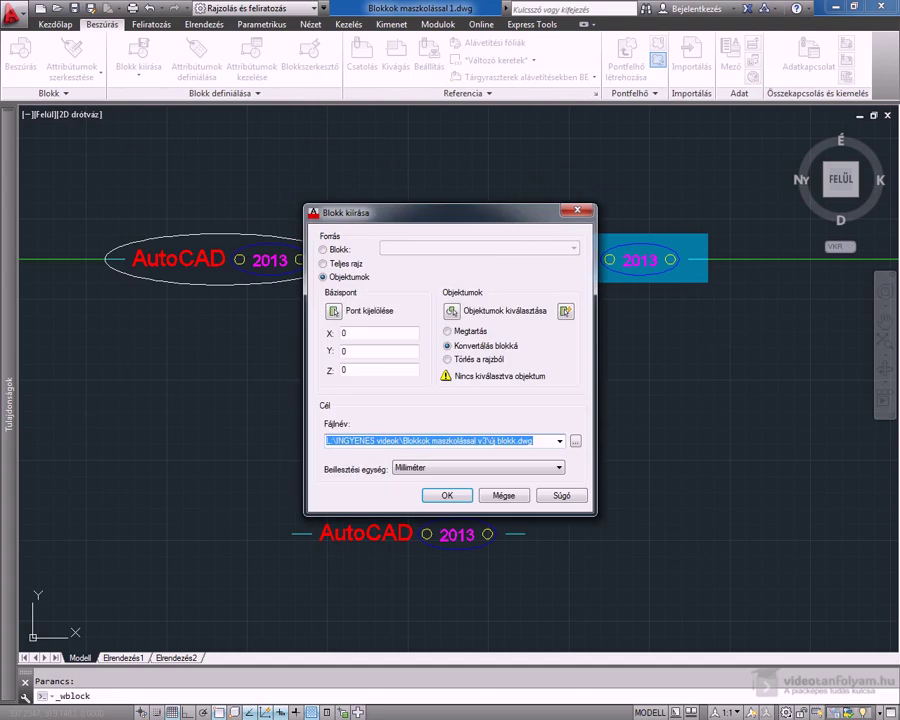
pyautogui.click(326, 249)
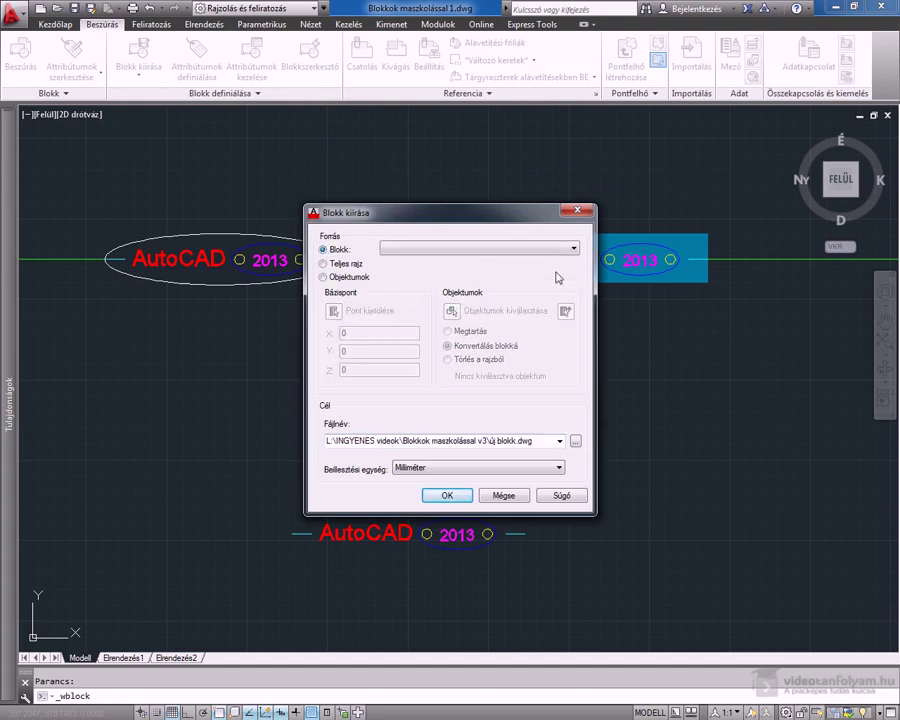
pyautogui.click(575, 249)
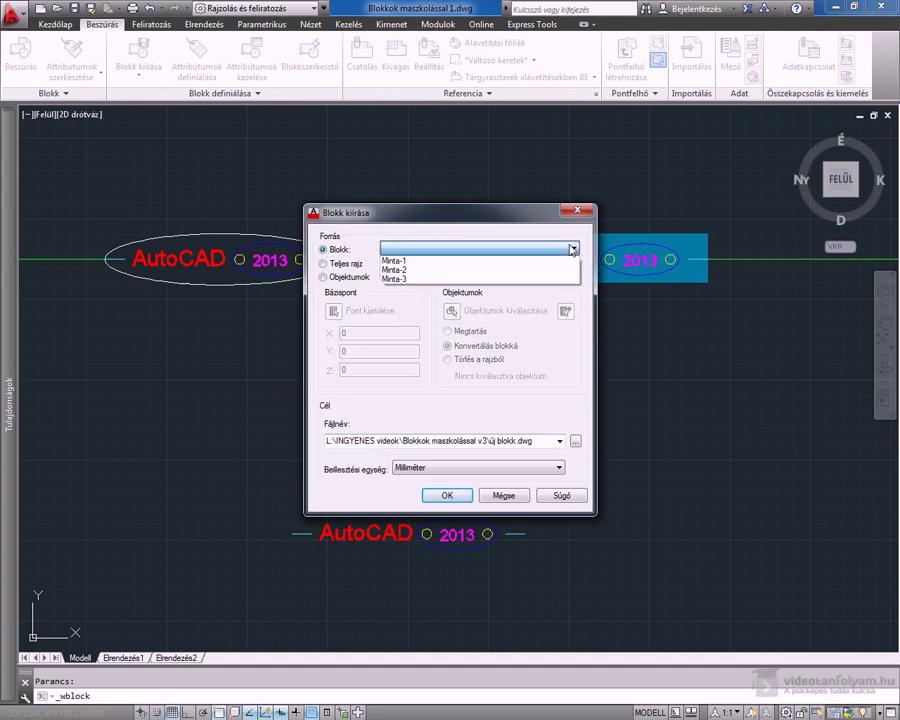
pyautogui.click(505, 281)
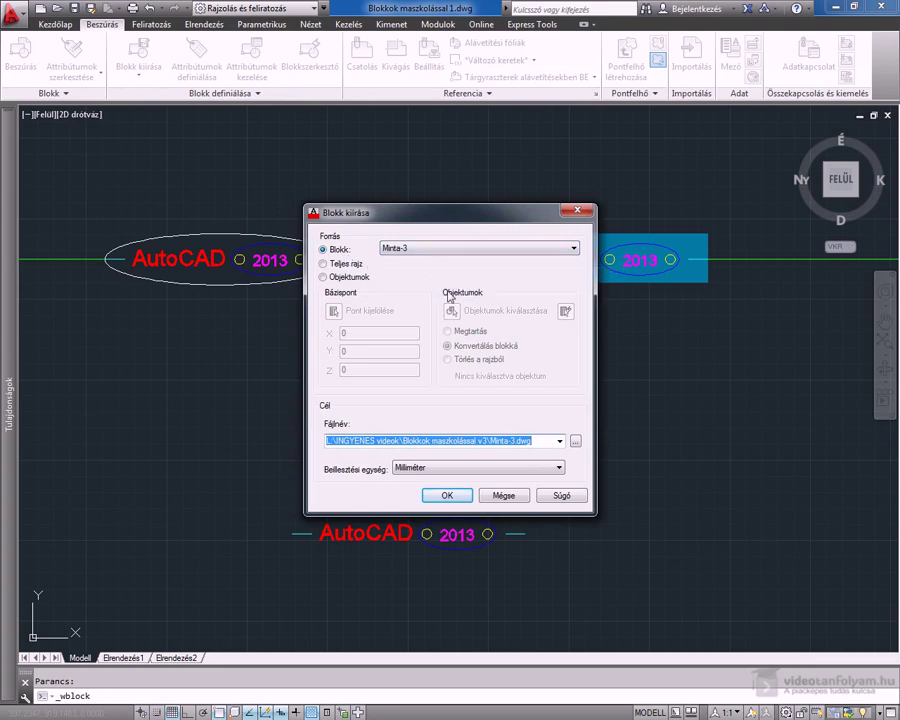
pyautogui.click(575, 442)
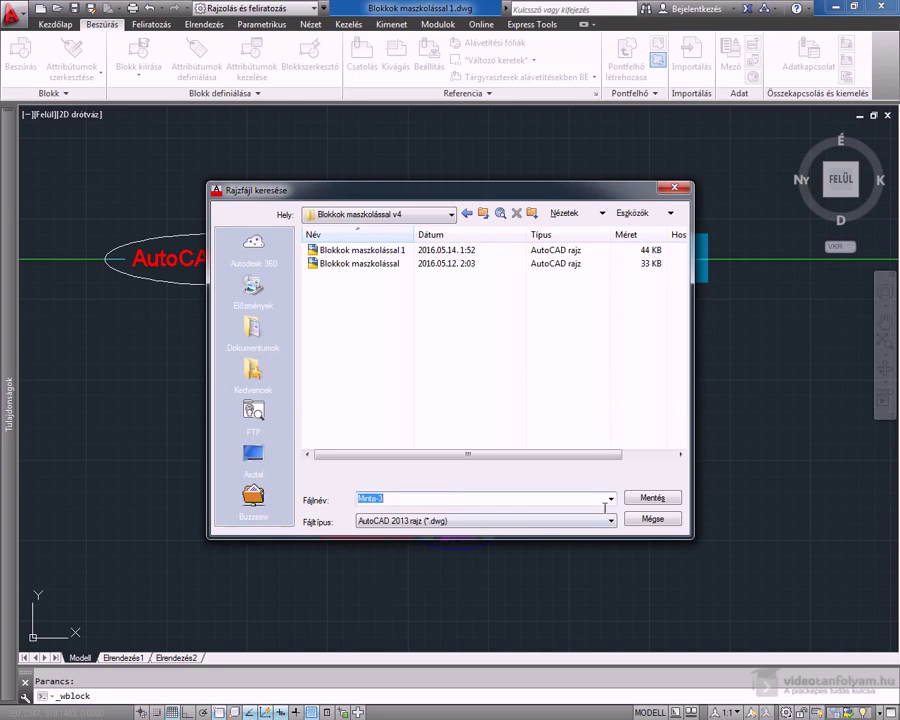
pyautogui.click(654, 498)
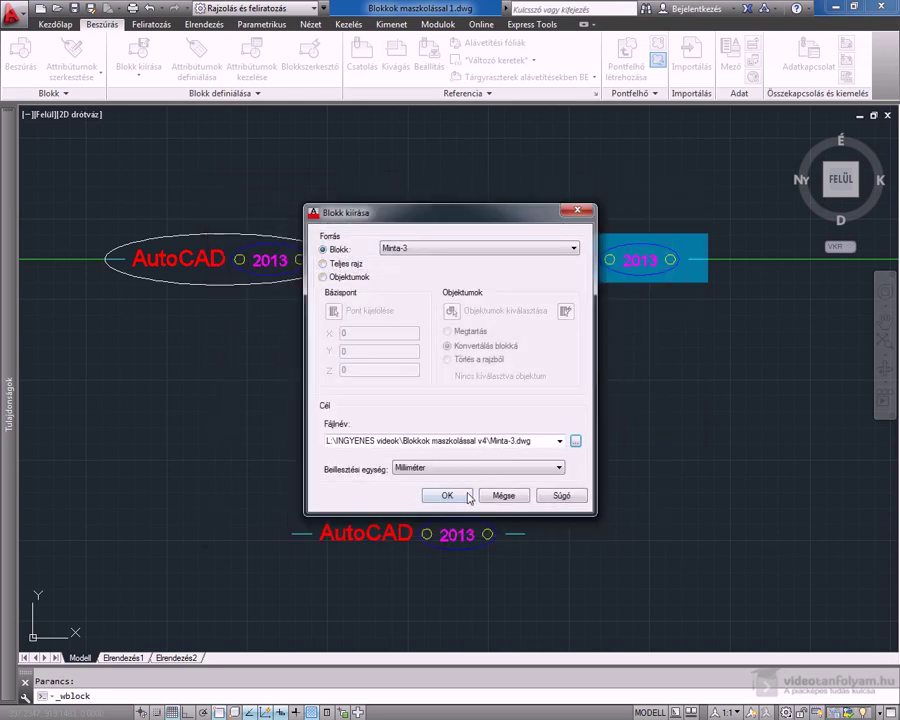
pyautogui.click(447, 496)
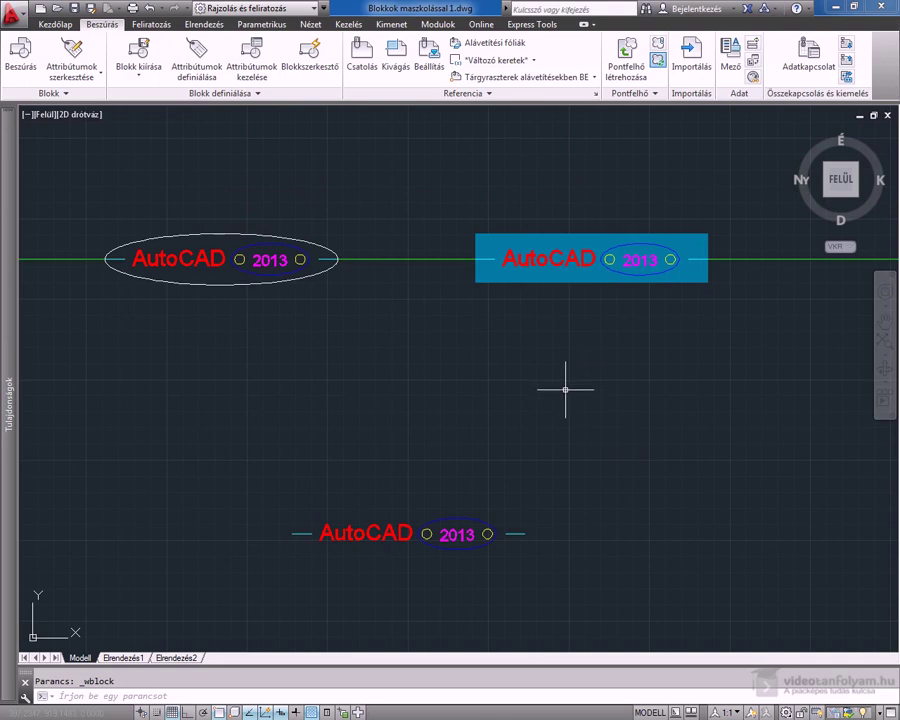
# - Create a new drawing from the _Tanfolyam template
pyautogui.click(21, 12)
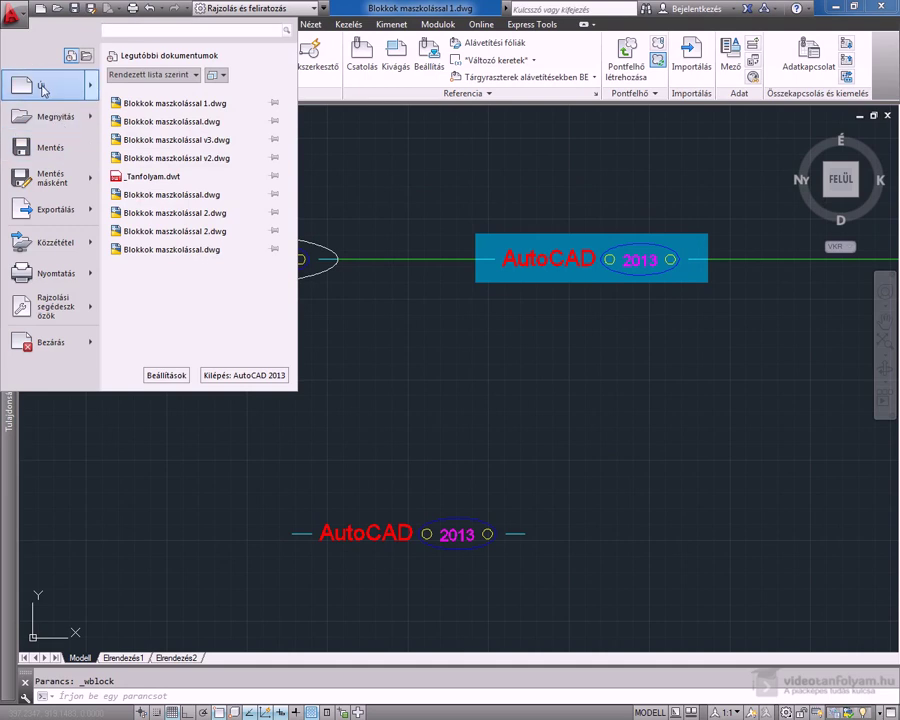
pyautogui.click(146, 93)
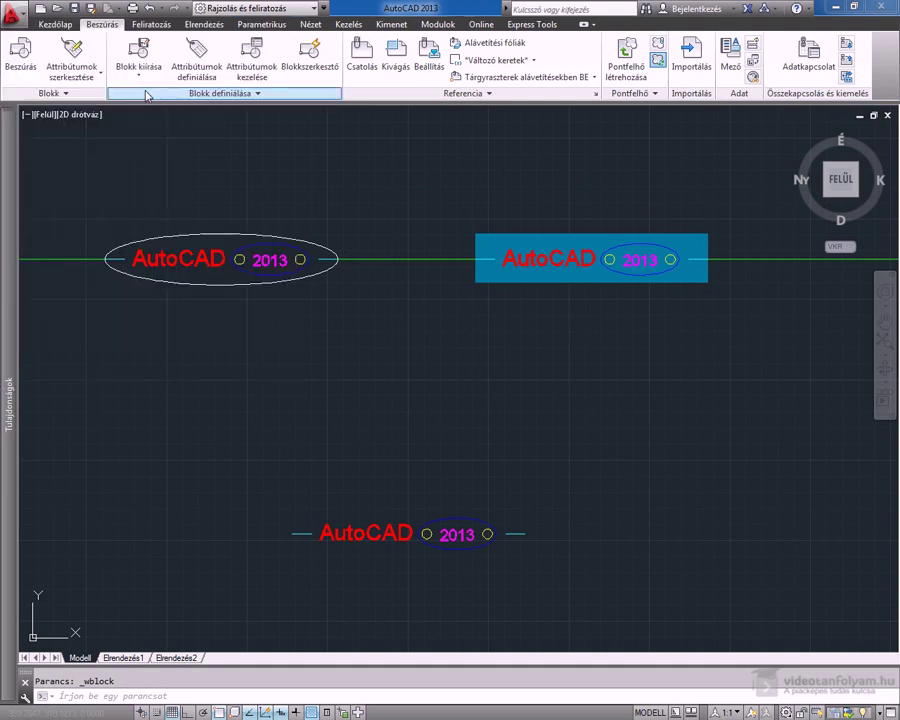
pyautogui.moveTo(342, 277)
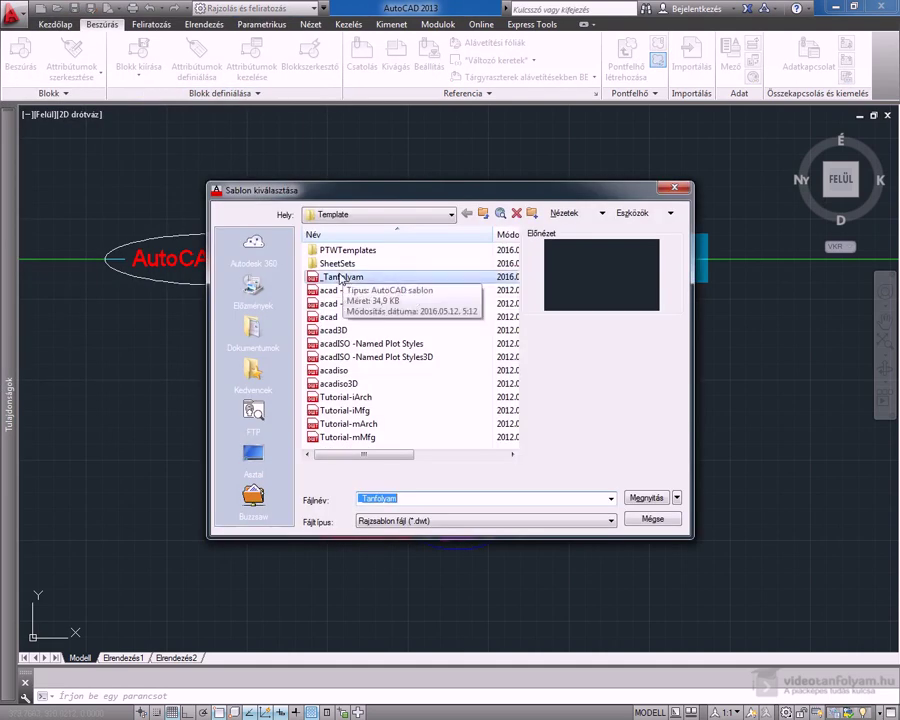
pyautogui.click(342, 277)
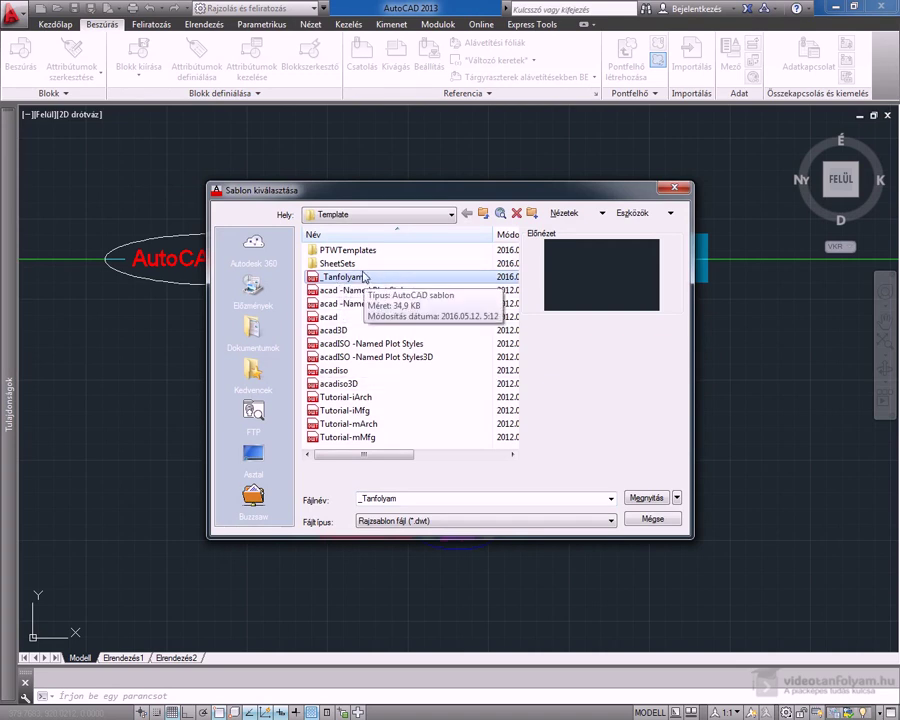
pyautogui.click(659, 498)
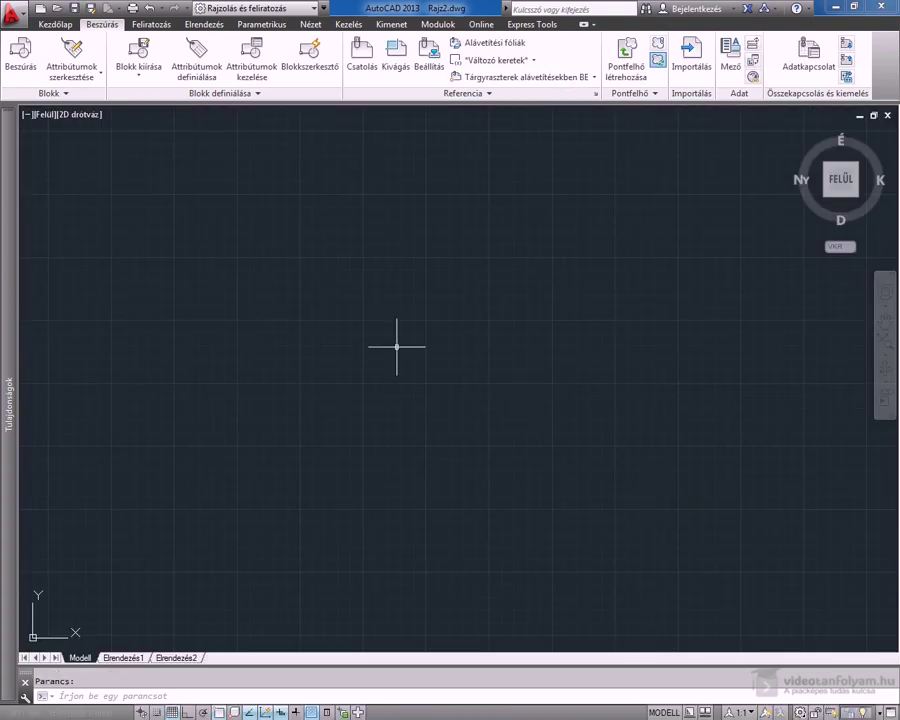
# - Draw a line sloping down from upper left to centre, then horizontally right
pyautogui.click(60, 24)
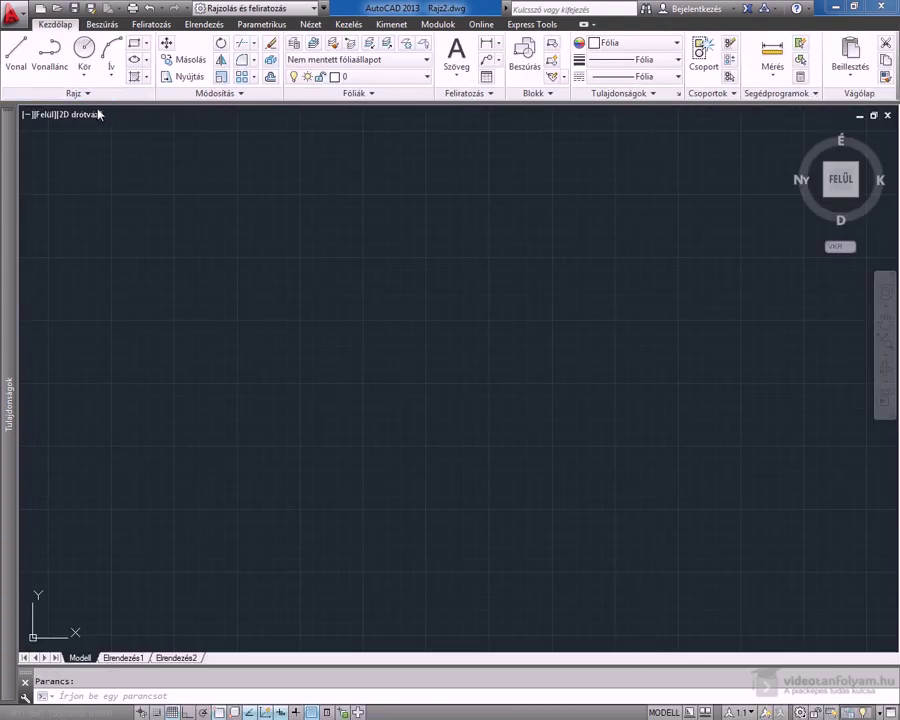
pyautogui.click(16, 55)
pyautogui.click(175, 203)
pyautogui.click(492, 406)
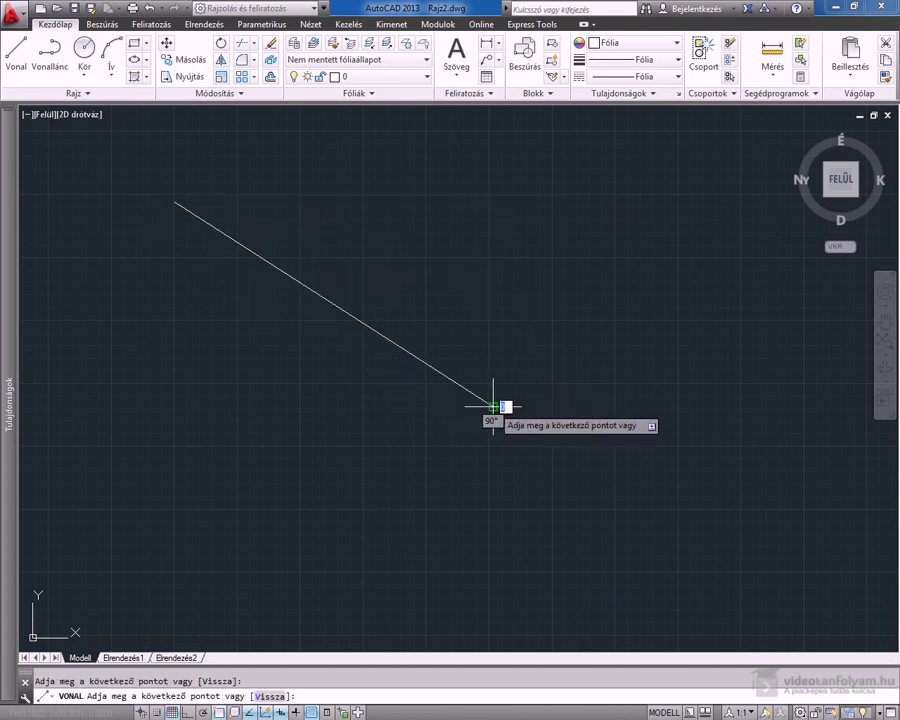
pyautogui.click(804, 407)
pyautogui.press('Escape')
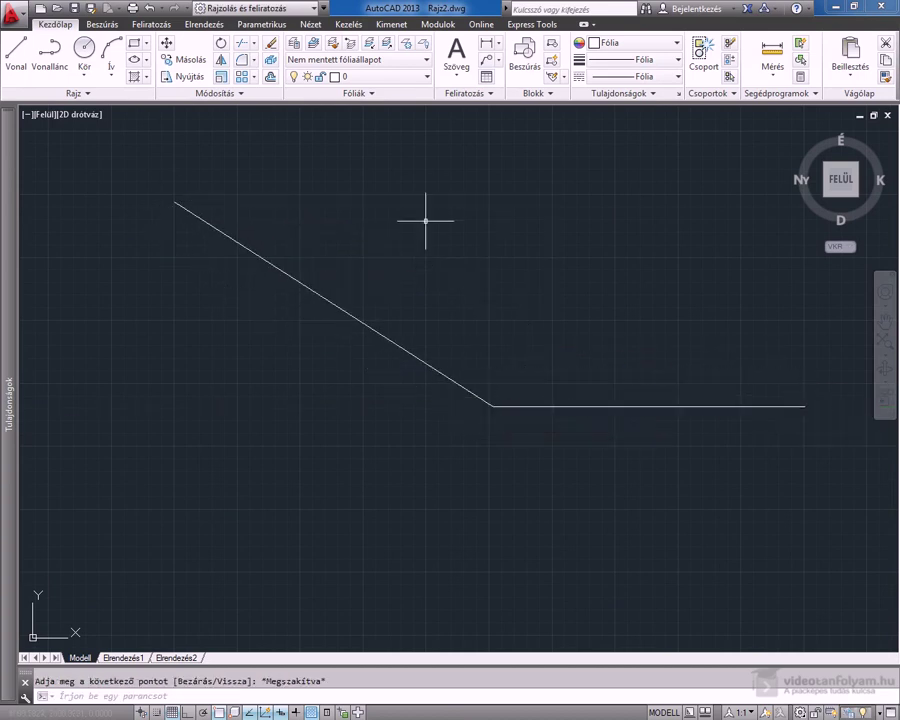
pyautogui.click(102, 24)
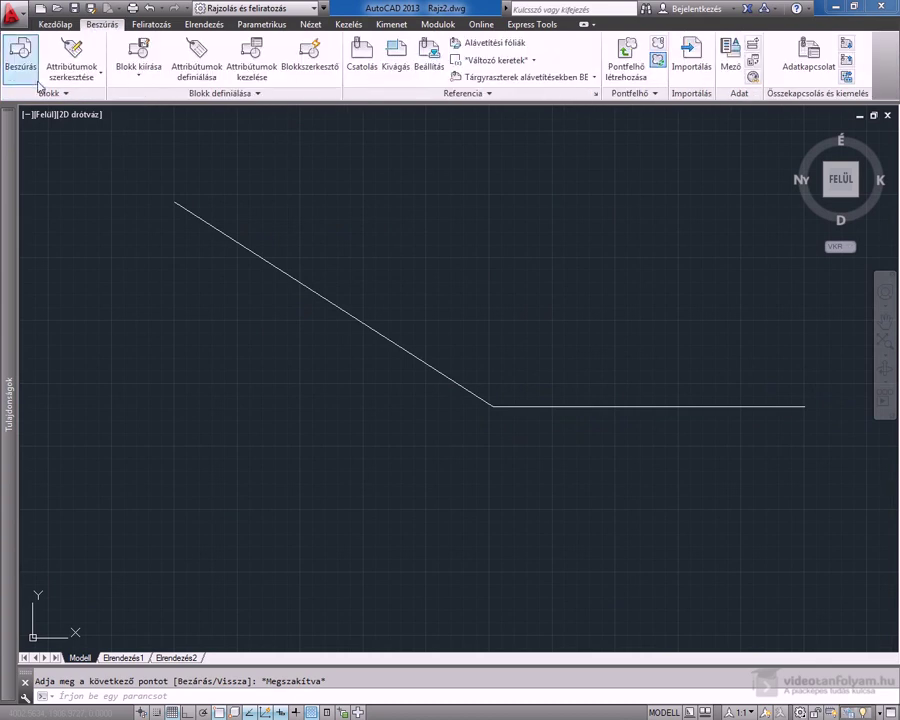
# - Insert the Minta-3 drawing as a block near the horizontal line
pyautogui.click(26, 55)
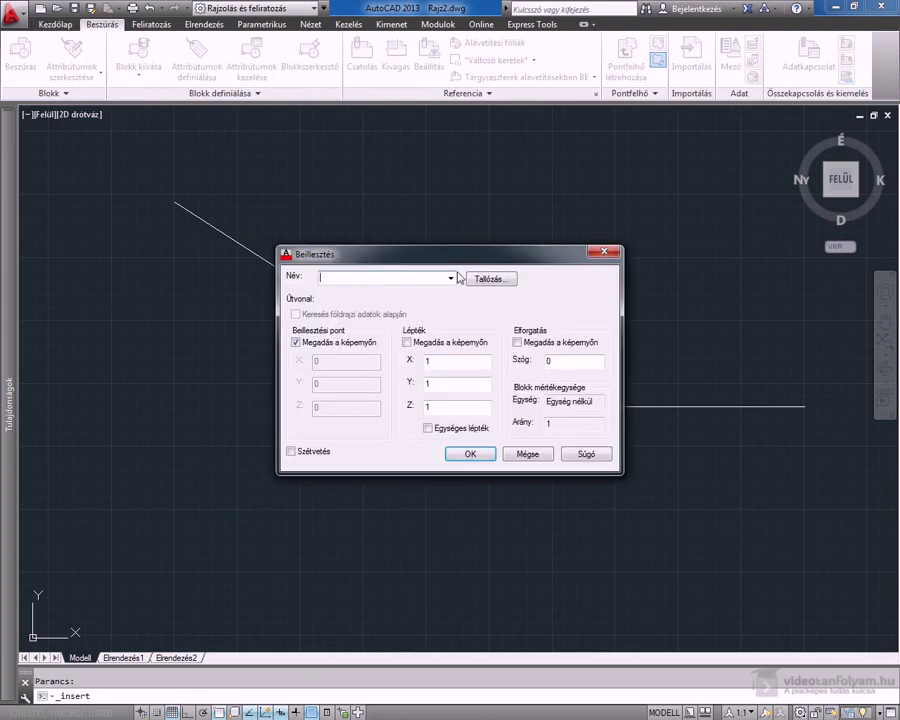
pyautogui.click(486, 278)
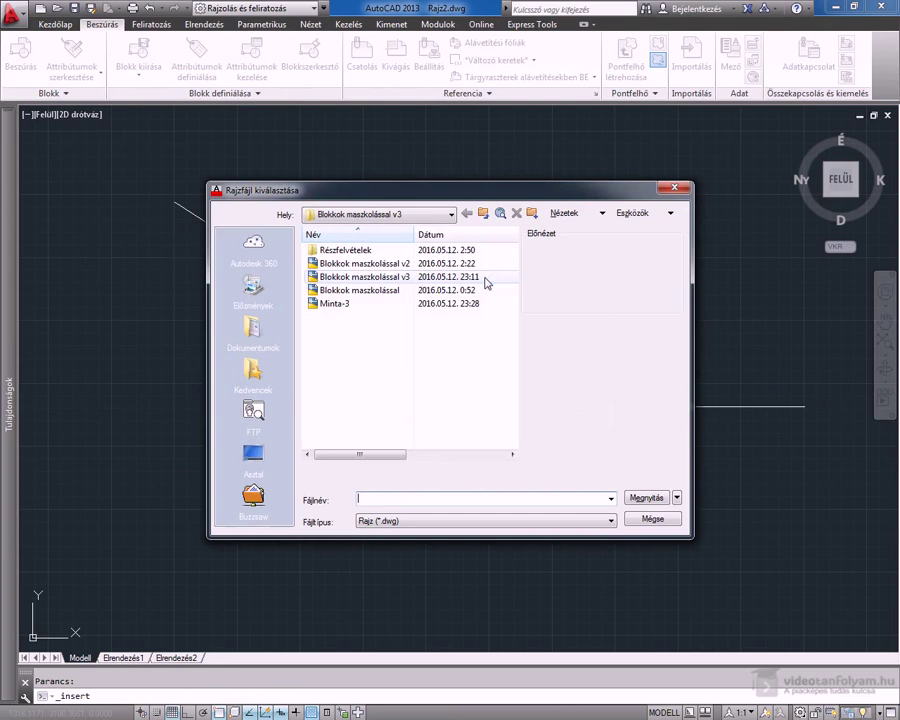
pyautogui.click(340, 303)
pyautogui.click(652, 498)
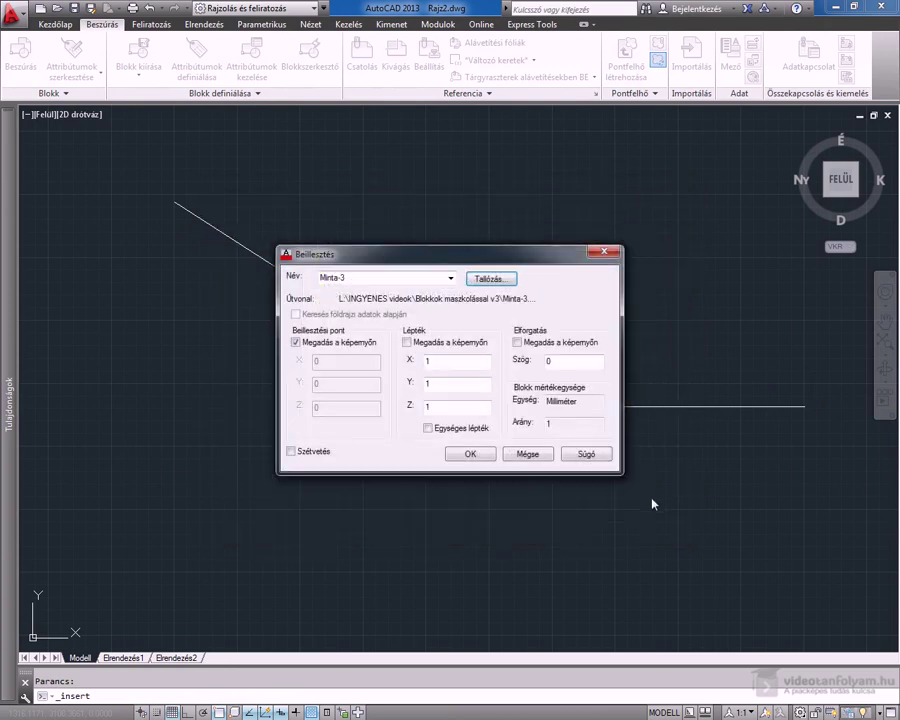
pyautogui.click(469, 454)
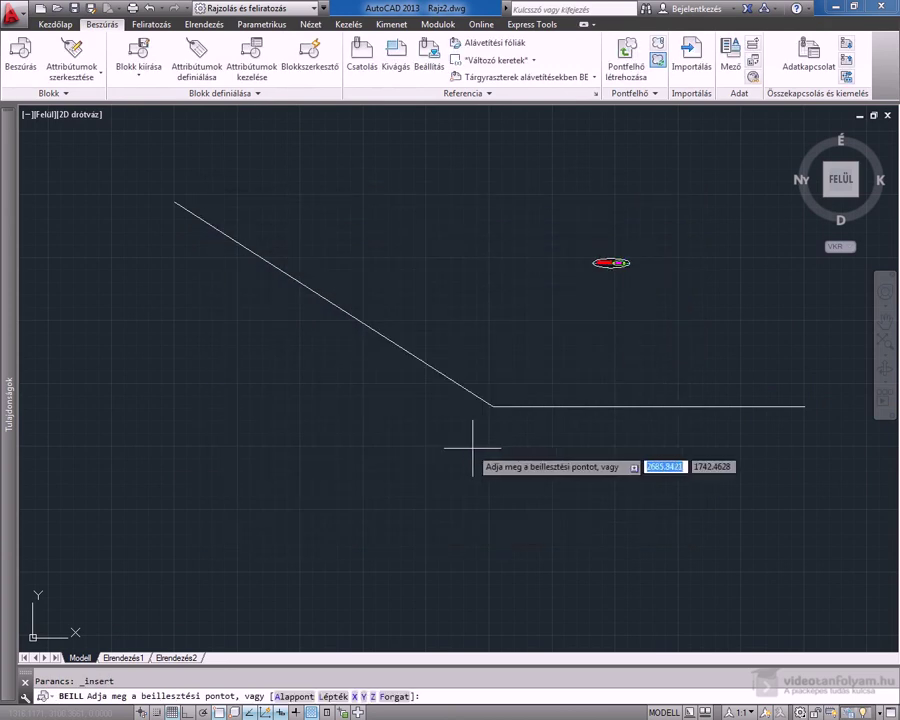
pyautogui.click(627, 388)
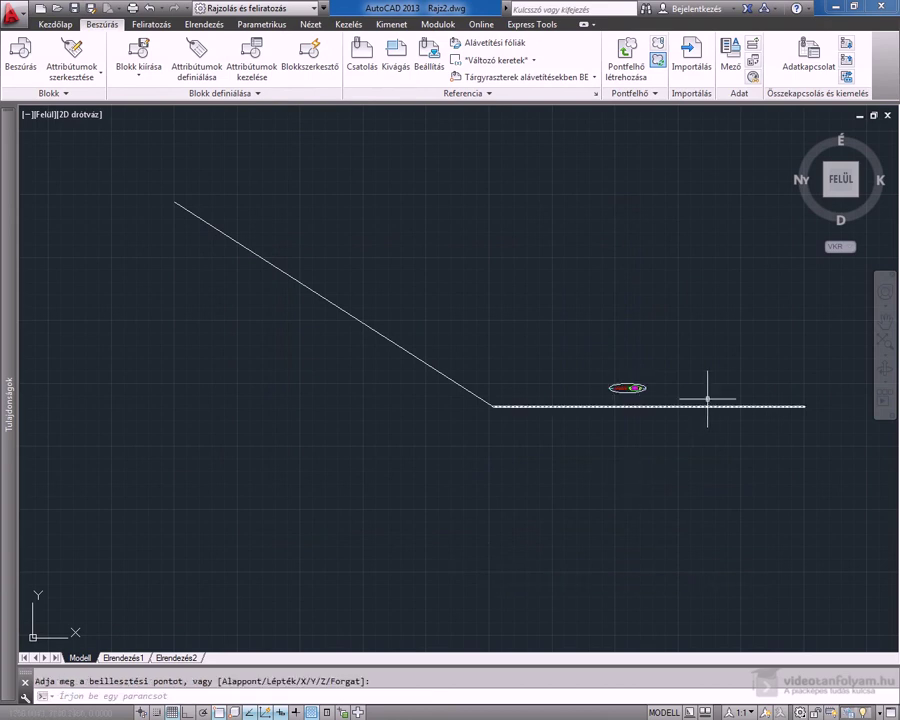
pyautogui.scroll(5, 704, 394)
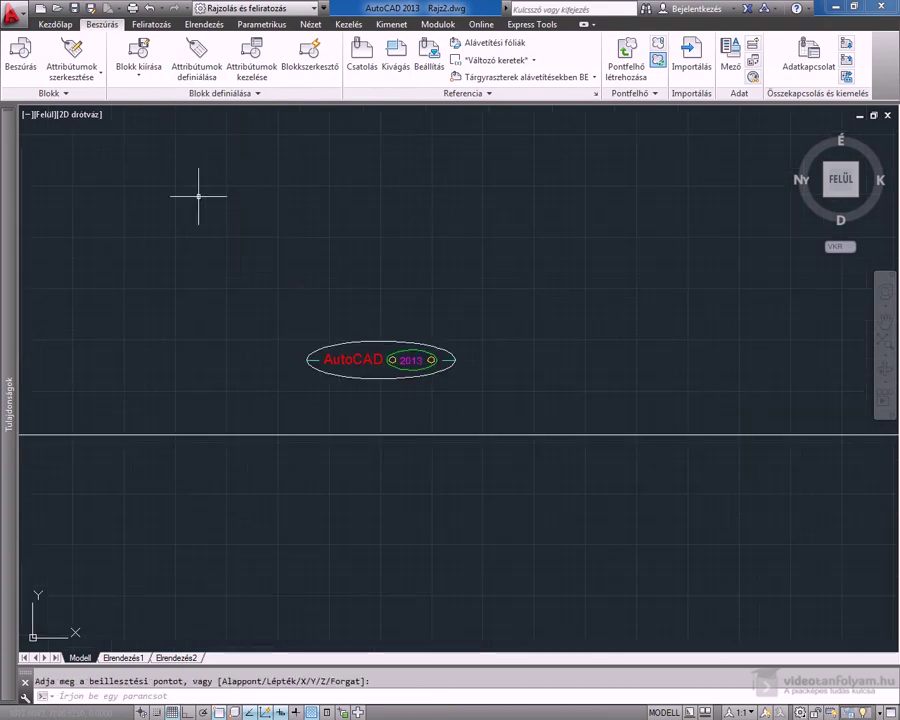
# - Move the logo block from the ellipse's left end onto the horizontal line
pyautogui.click(50, 23)
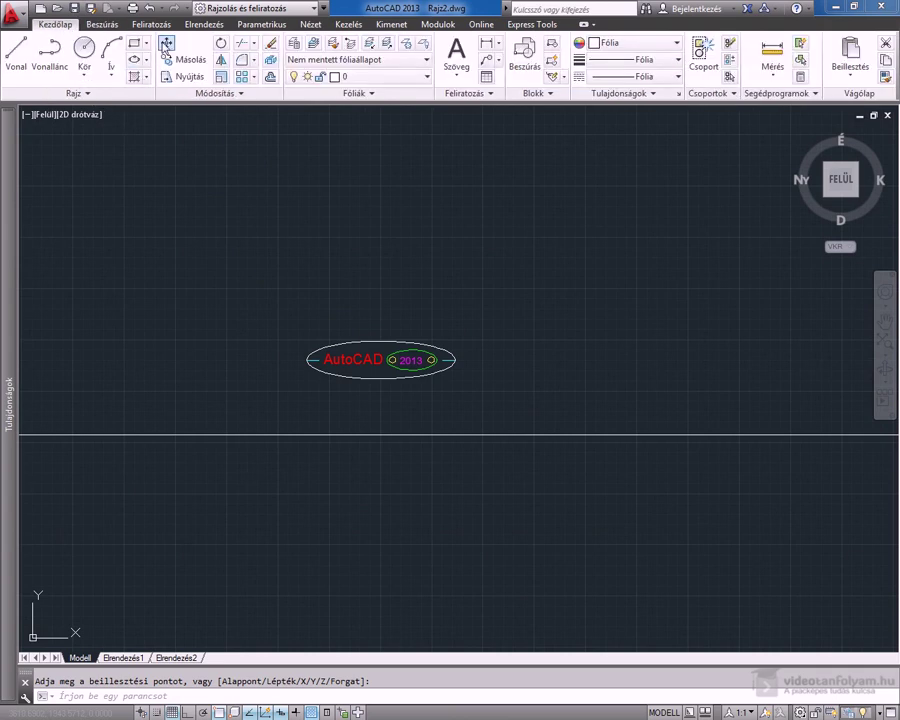
pyautogui.click(166, 46)
pyautogui.click(318, 360)
pyautogui.press('Return')
pyautogui.scroll(4, 267, 380)
pyautogui.scroll(4, 298, 356)
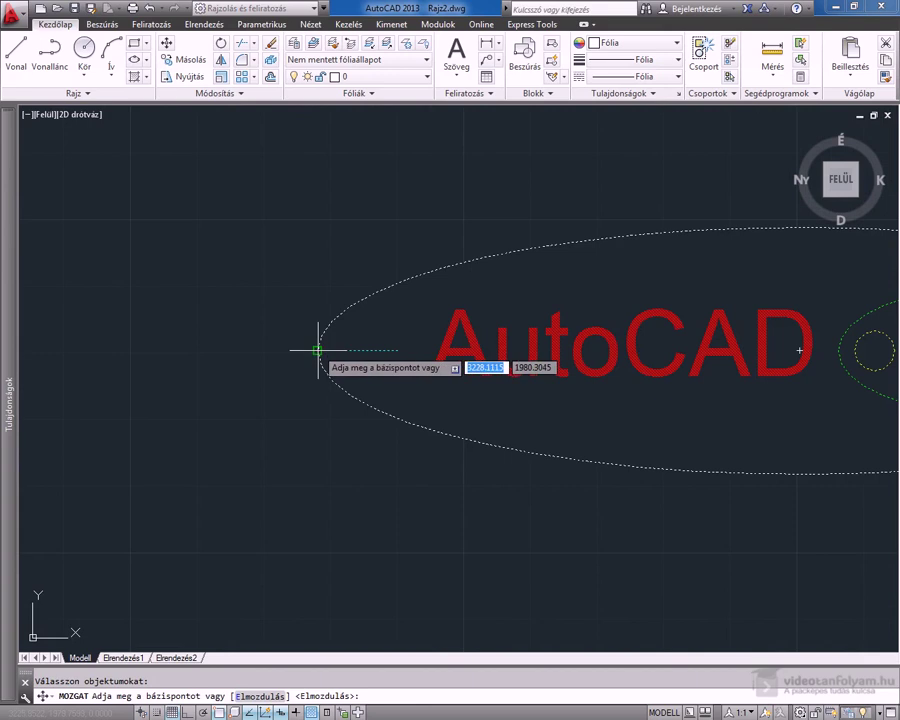
pyautogui.click(318, 350)
pyautogui.scroll(-8, 318, 350)
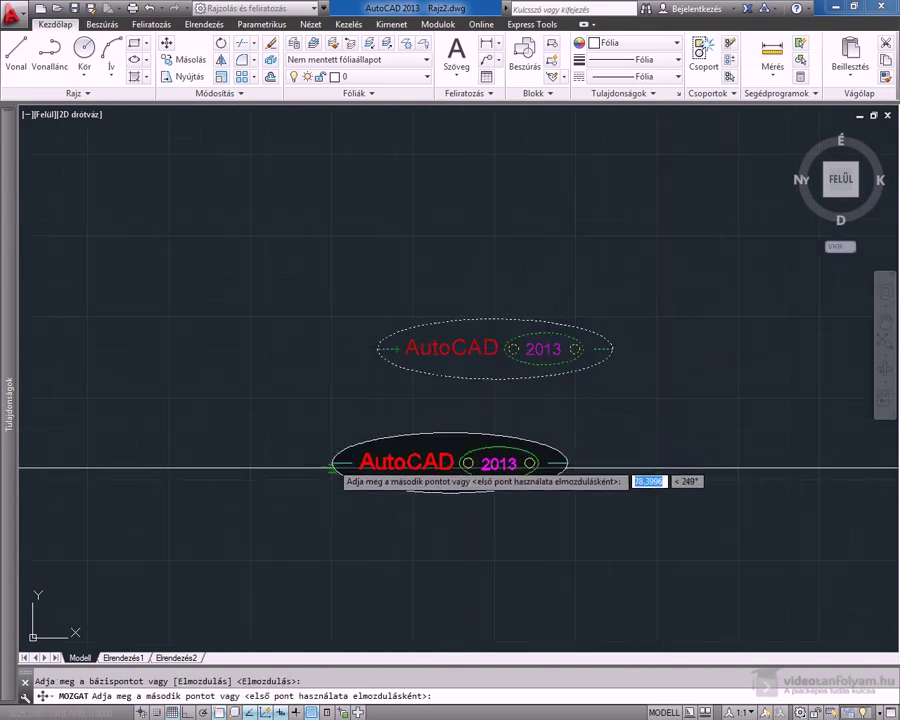
pyautogui.click(333, 465)
pyautogui.scroll(2, 446, 534)
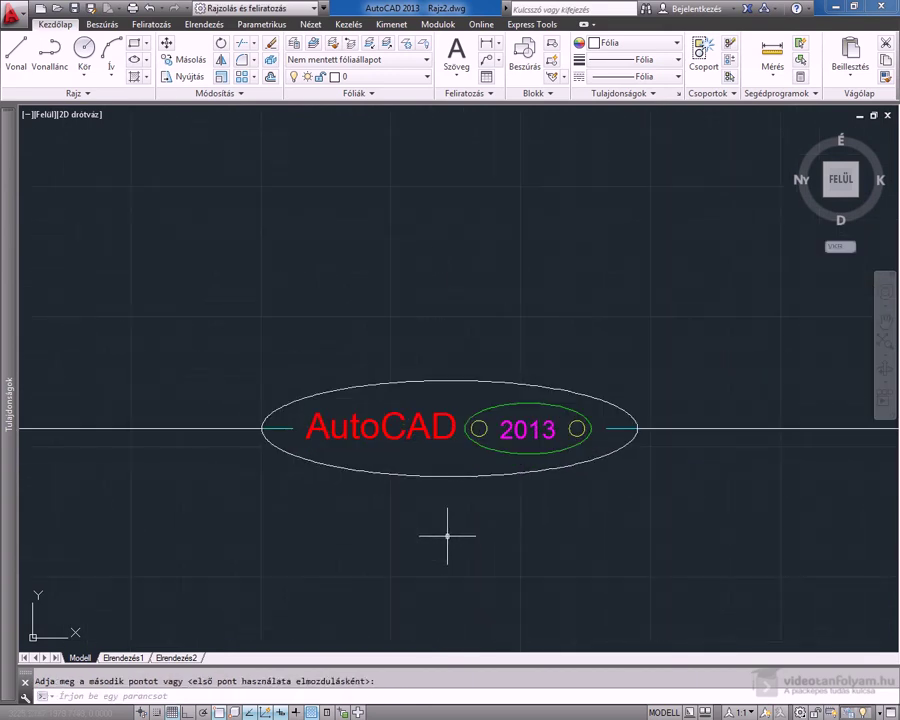
pyautogui.click(295, 44)
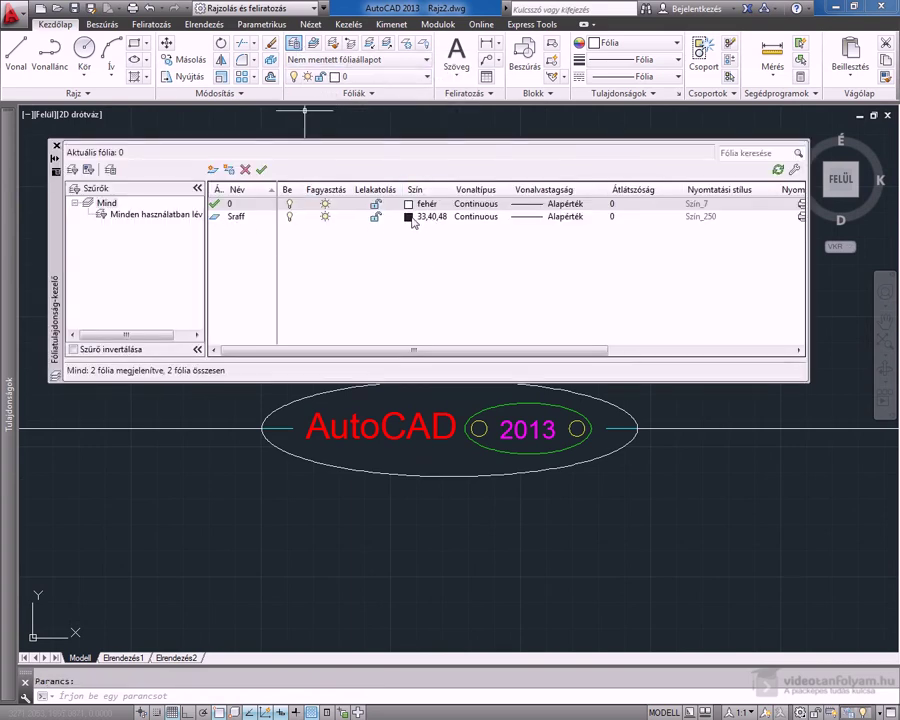
# - Set the Sraff layer to index colour 142 so the ellipse mask shows teal
pyautogui.click(410, 217)
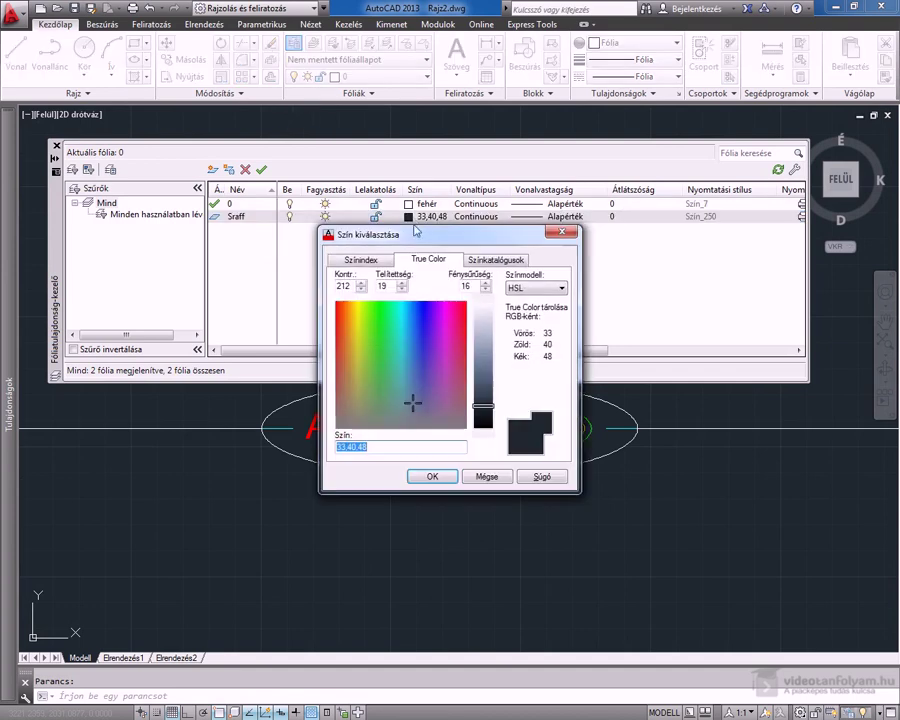
pyautogui.click(357, 261)
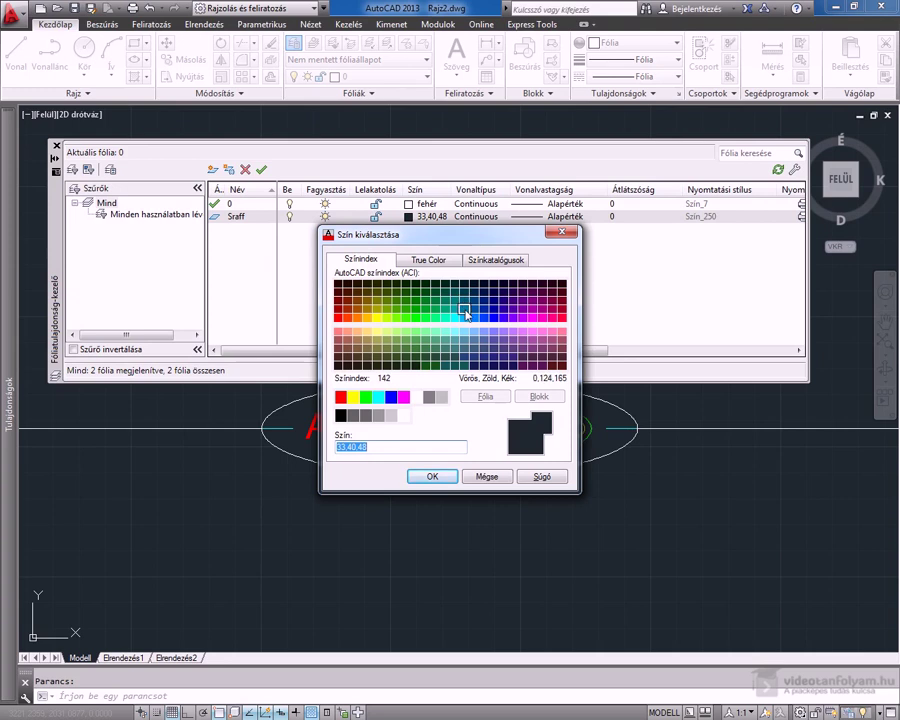
pyautogui.click(466, 314)
pyautogui.click(430, 475)
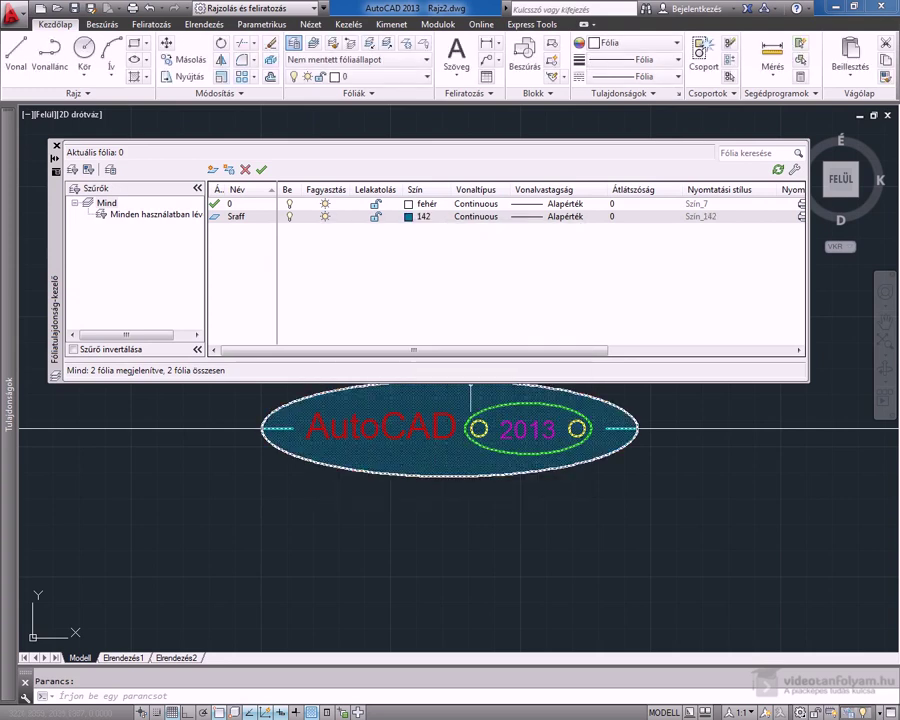
pyautogui.press('Escape')
pyautogui.click(57, 144)
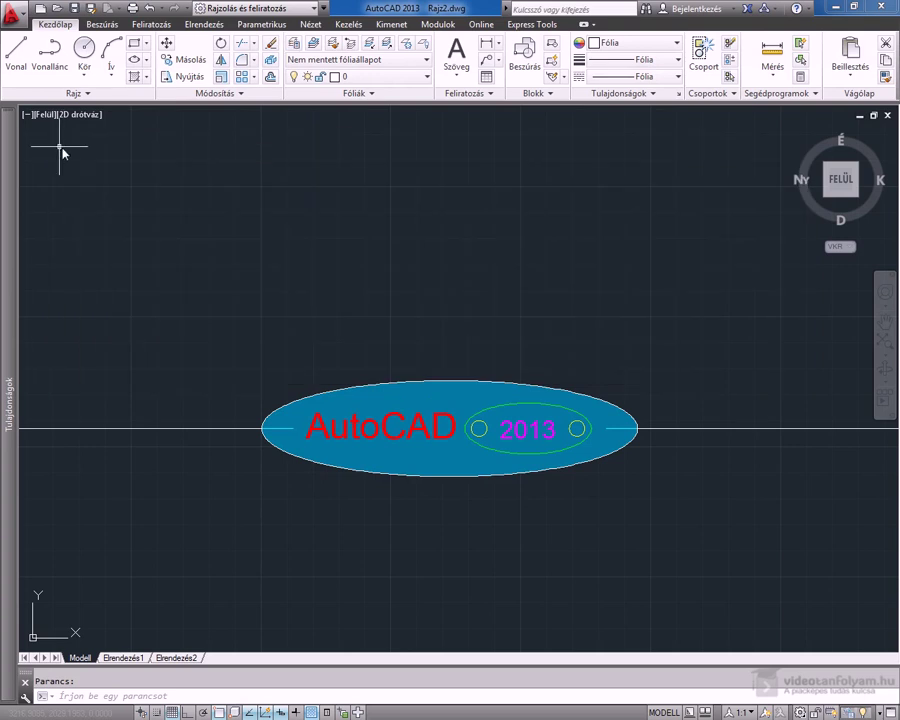
pyautogui.click(133, 10)
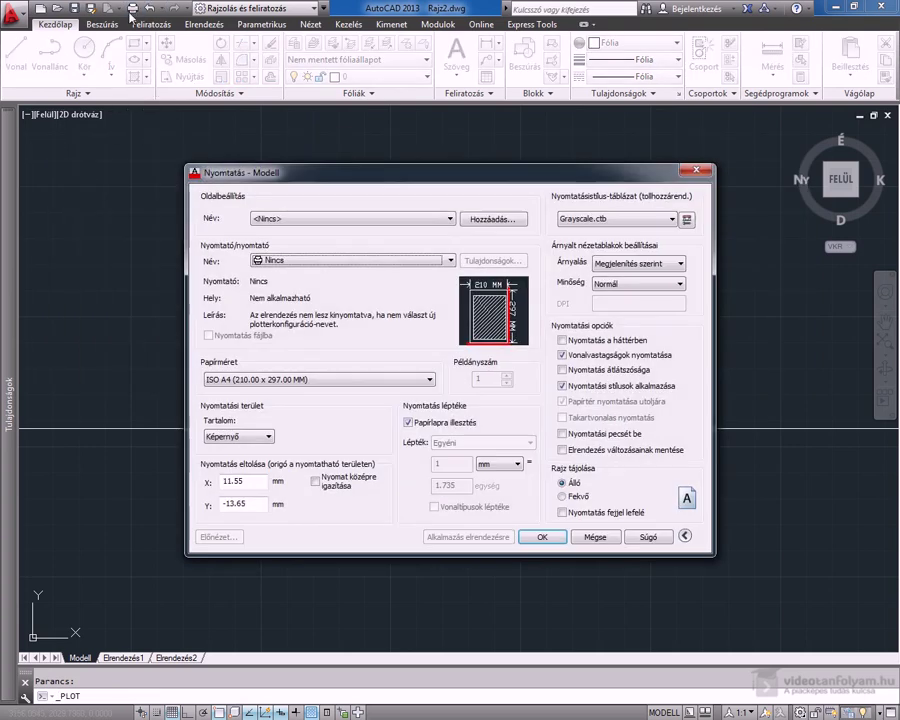
pyautogui.click(449, 218)
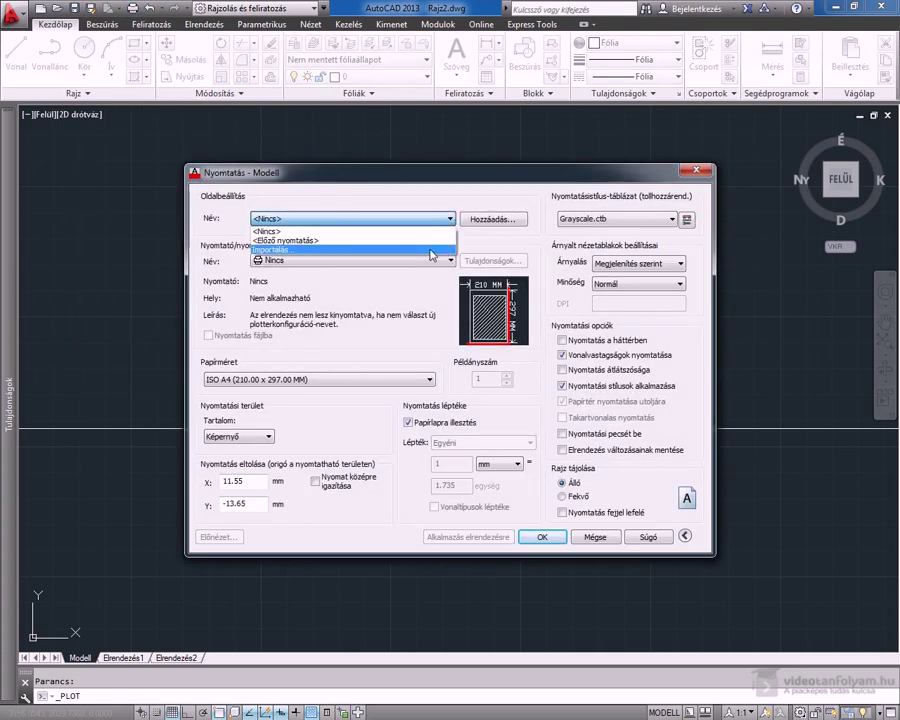
pyautogui.click(418, 244)
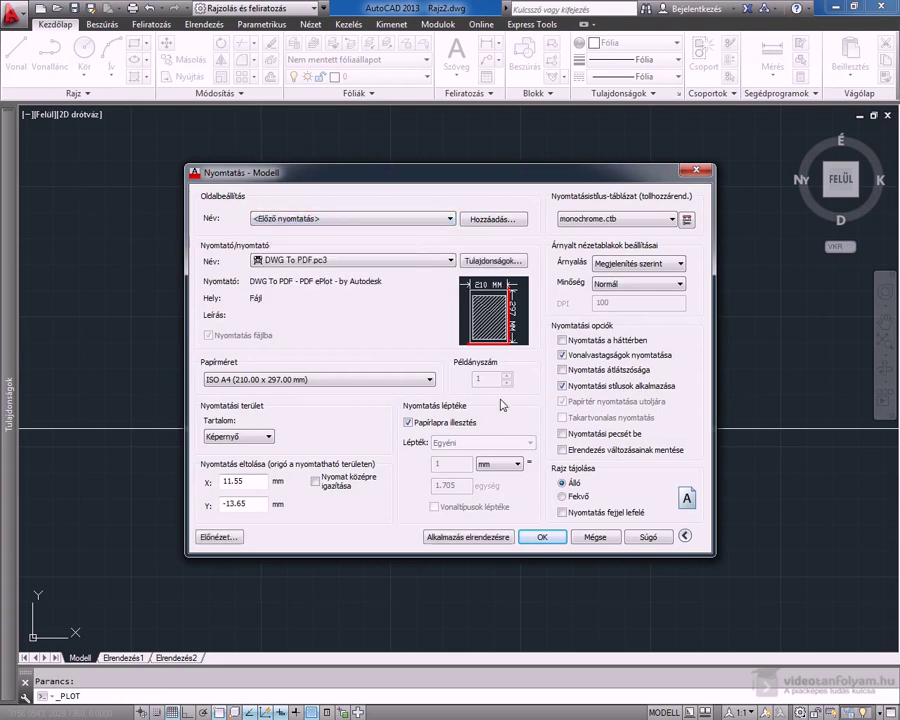
pyautogui.click(215, 538)
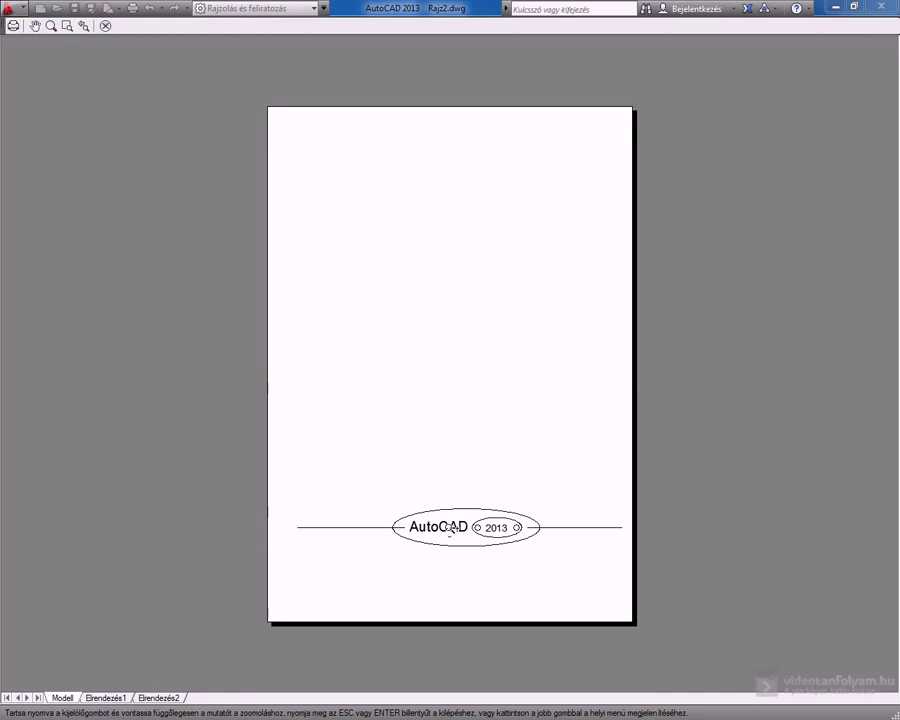
pyautogui.click(106, 27)
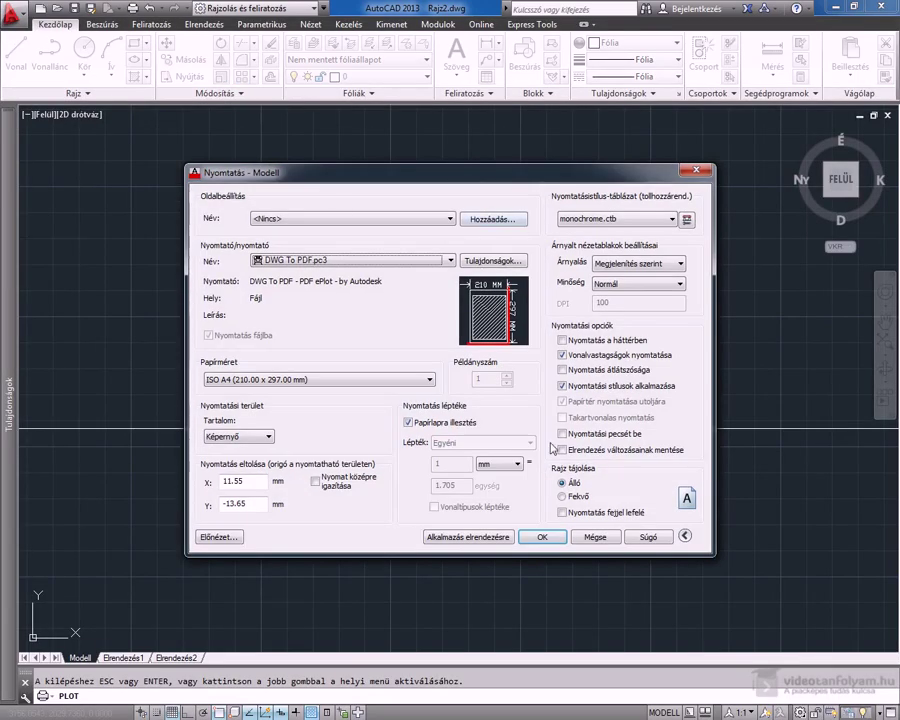
pyautogui.click(507, 537)
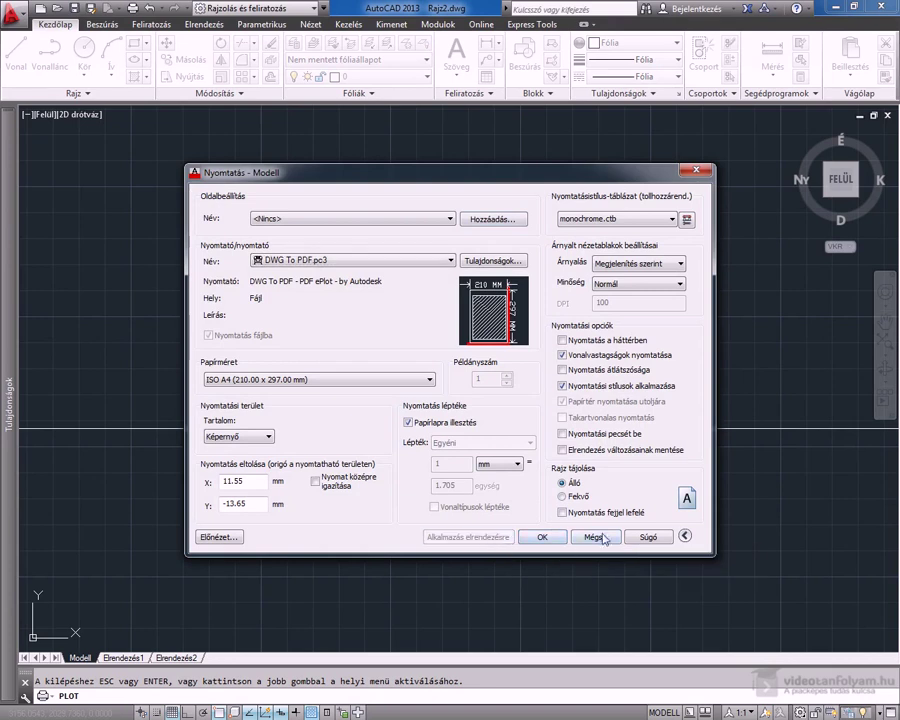
pyautogui.click(604, 537)
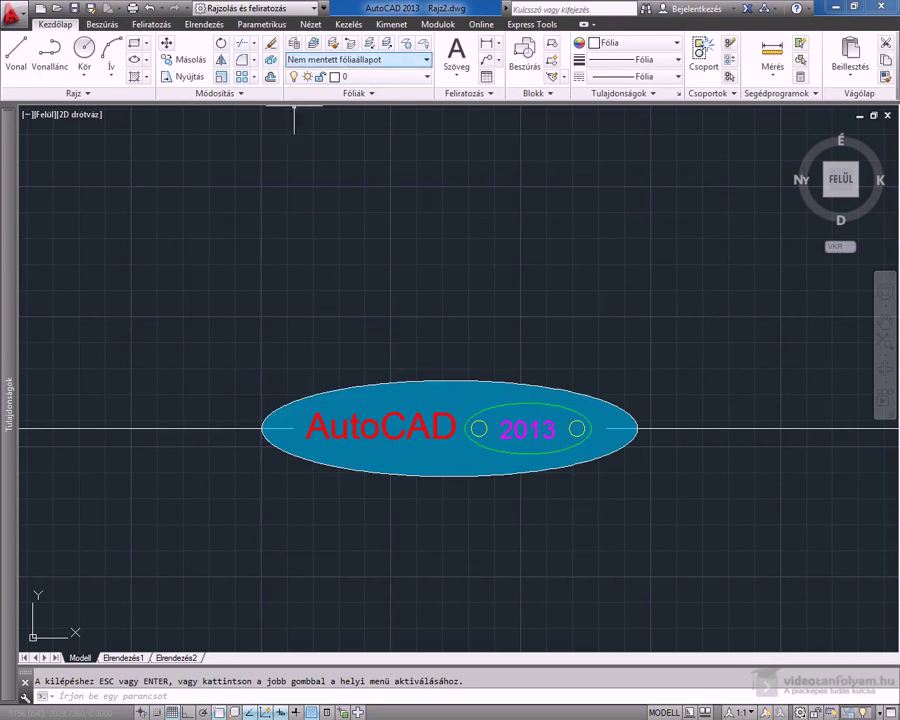
# - Enter true colour 33,40,48 for the Sraff layer in Layer Properties
pyautogui.click(295, 44)
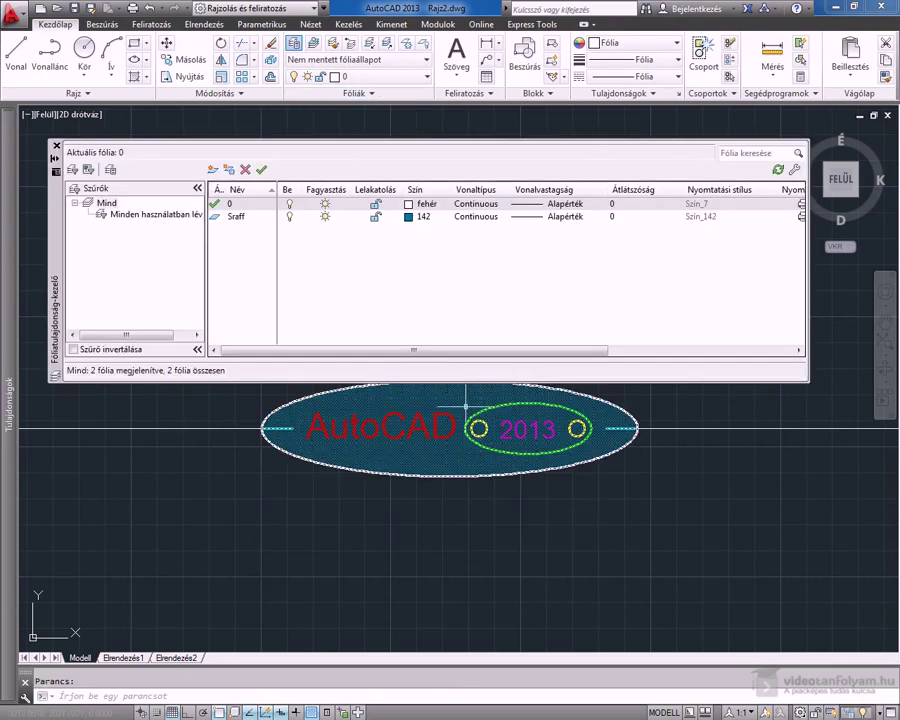
pyautogui.click(420, 219)
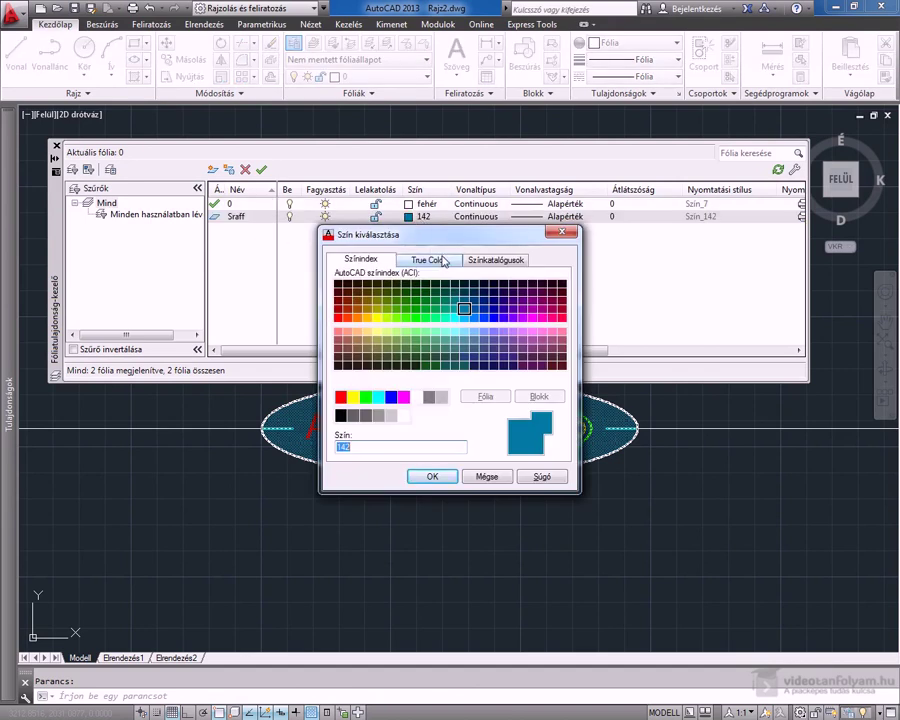
pyautogui.click(432, 260)
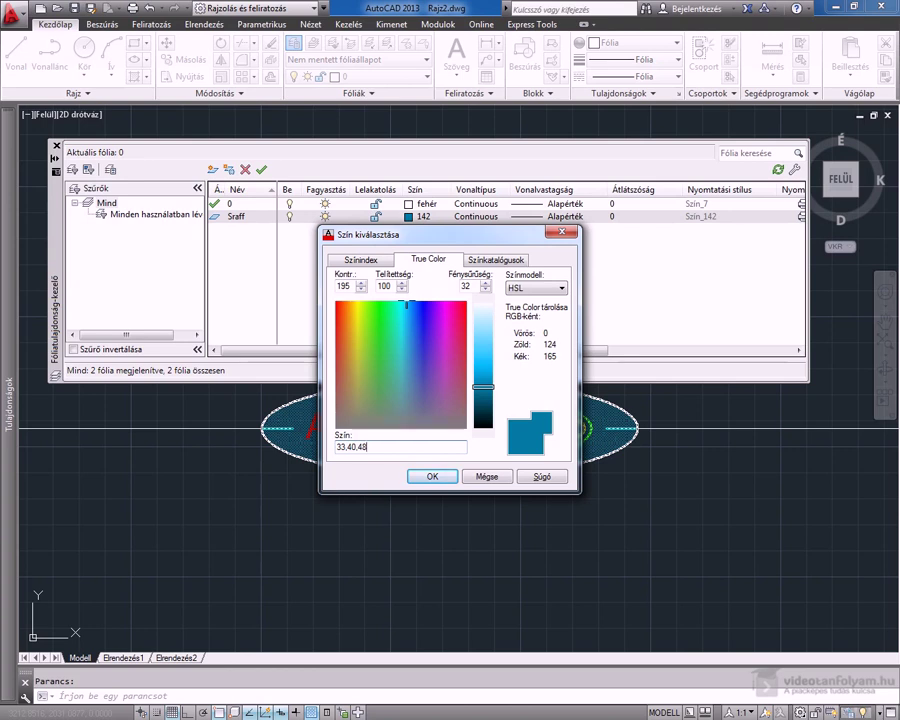
pyautogui.click(430, 476)
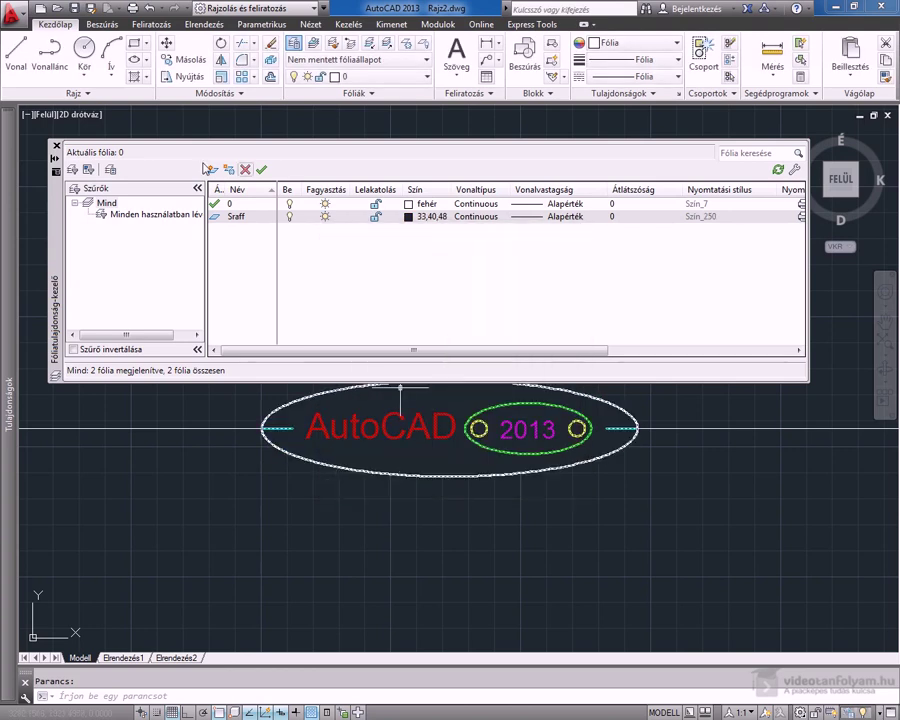
pyautogui.click(57, 146)
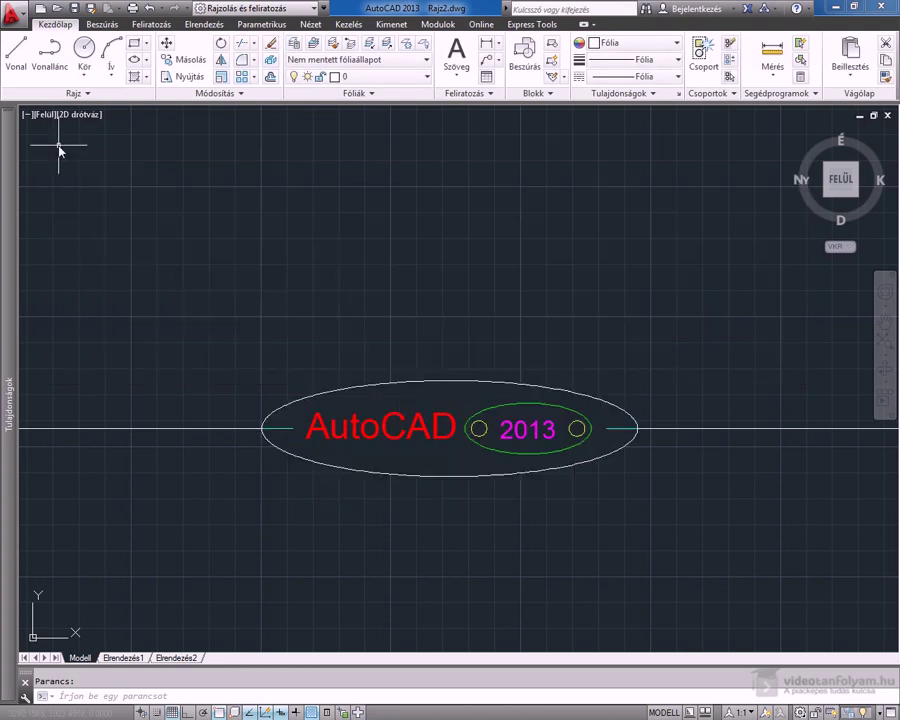
pyautogui.scroll(-5, 511, 513)
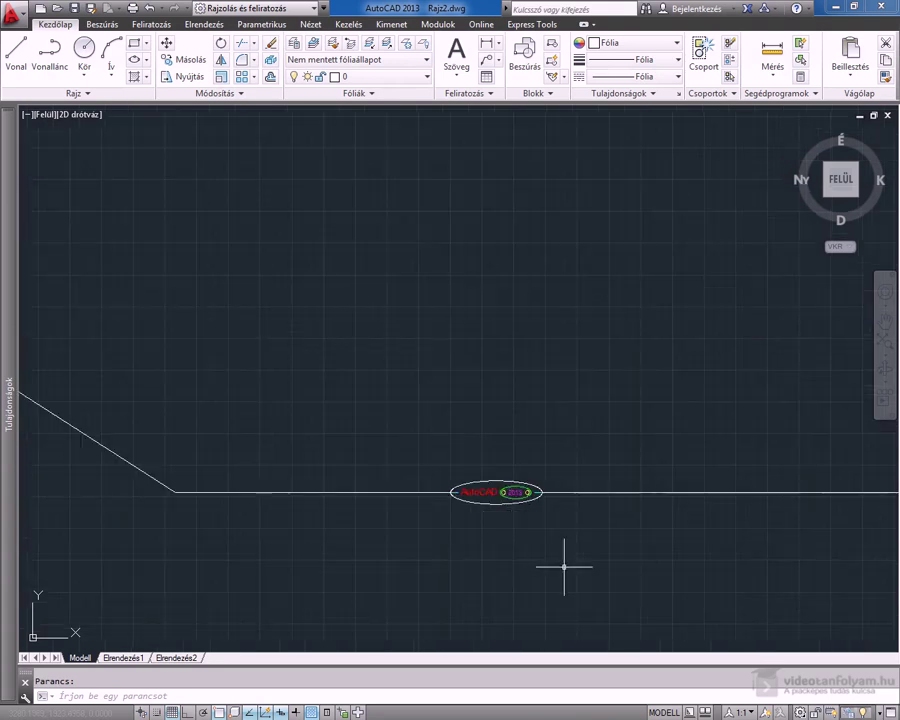
pyautogui.scroll(4, 565, 569)
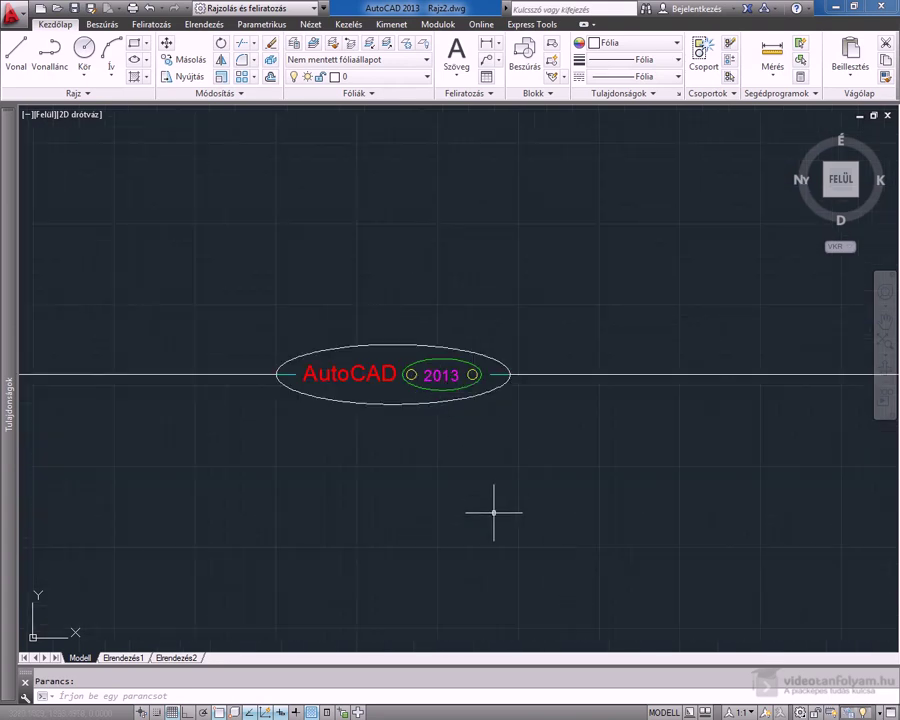
pyautogui.scroll(-2, 494, 512)
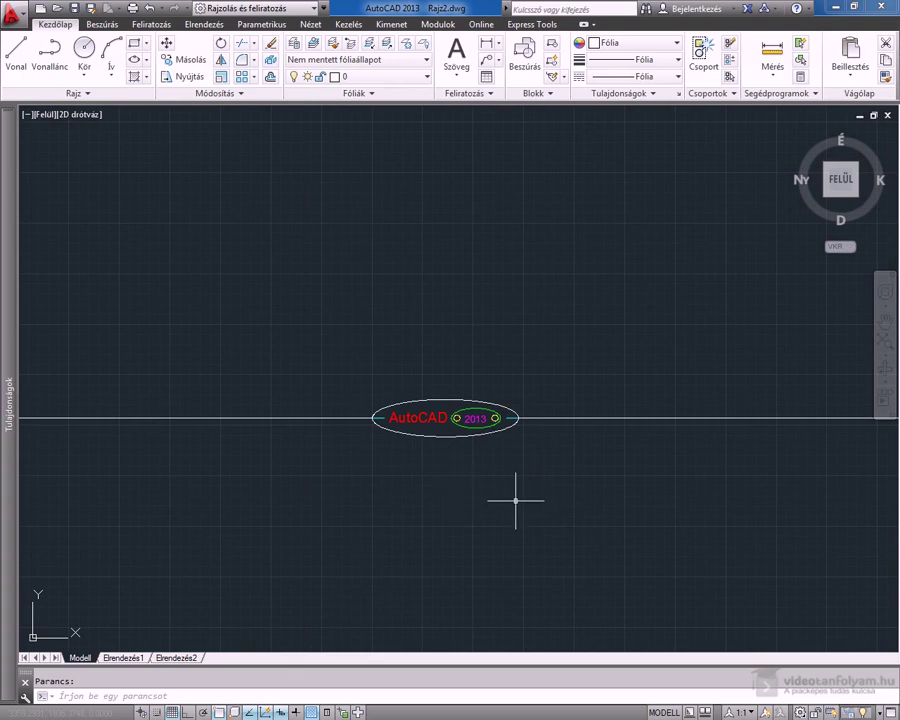
pyautogui.scroll(-2, 445, 485)
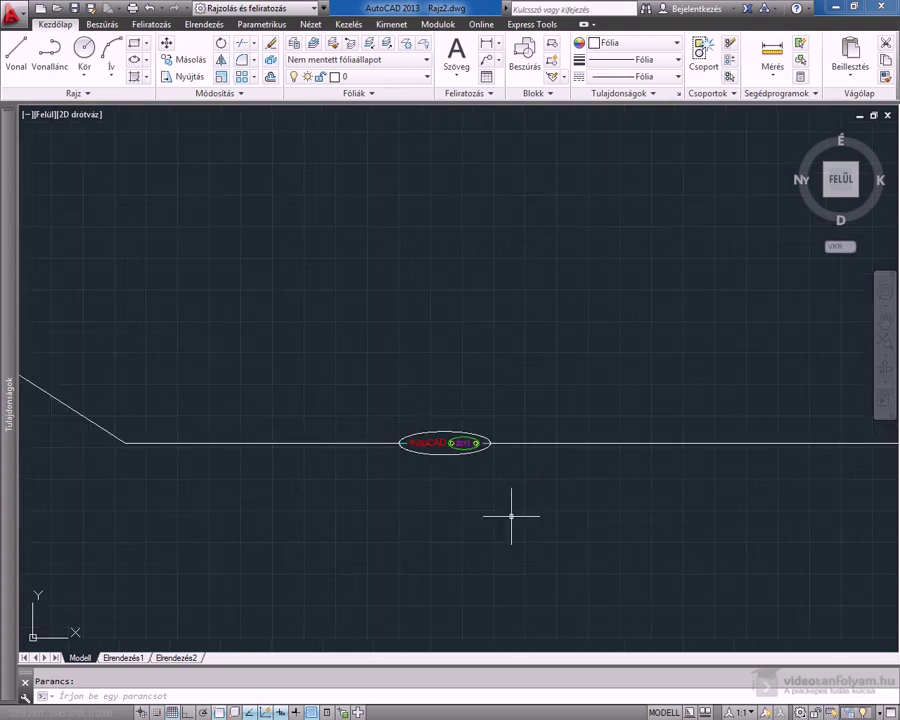
pyautogui.scroll(2, 517, 511)
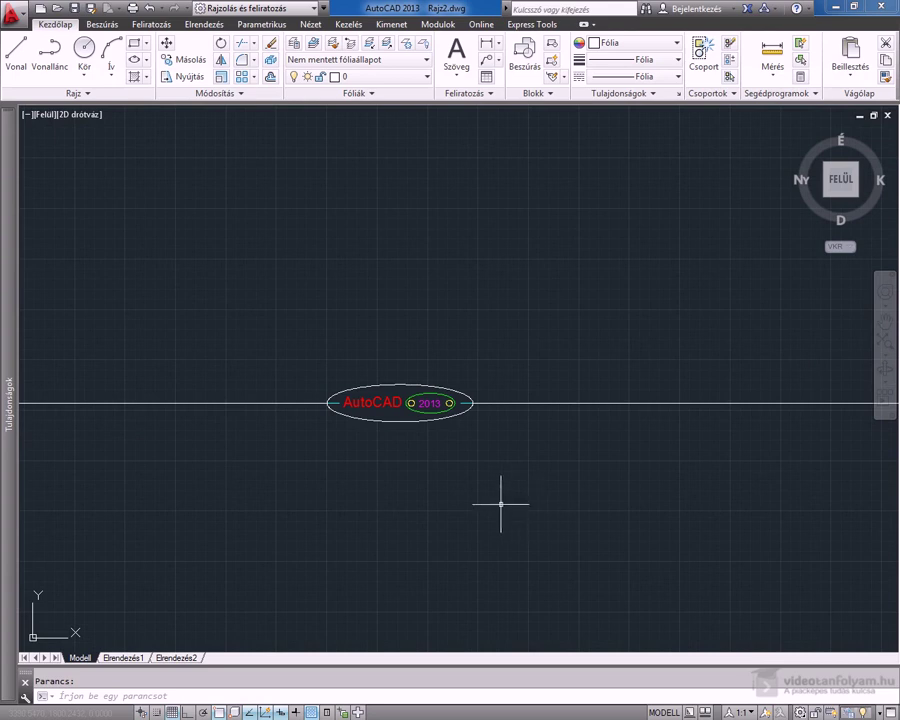